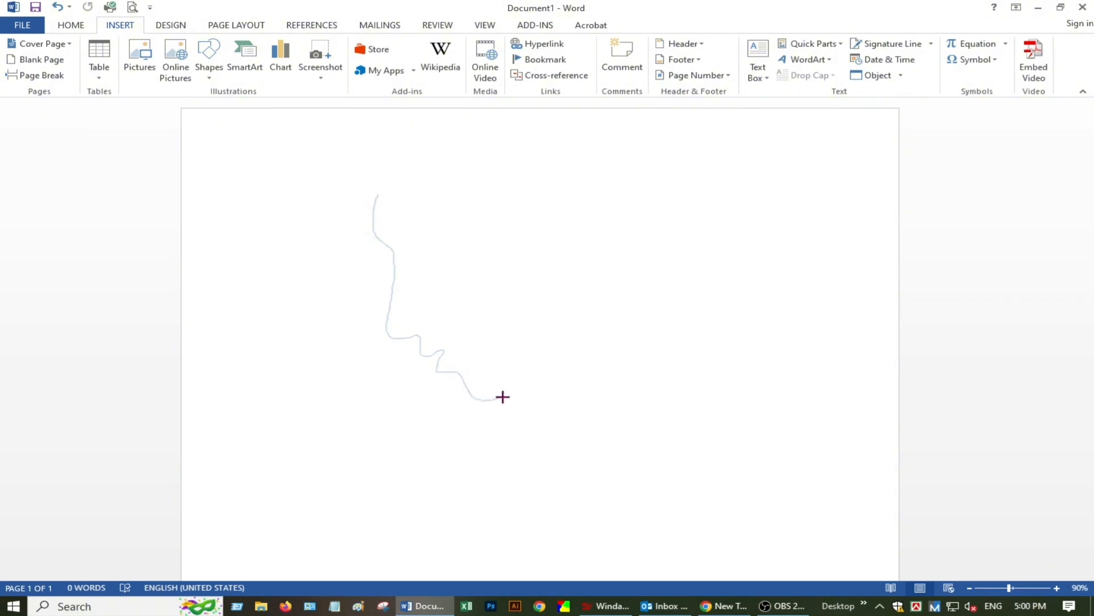
- Complete the freeform woman's face silhouette with a jaw, pointed neck and curved head back, about 4.85" high and 5.37" wide
mouse_move(503, 397)
left_mouse_down()
mouse_move(554, 378)
mouse_move(662, 389)
mouse_move(720, 418)
mouse_move(702, 374)
mouse_move(713, 359)
mouse_move(704, 362)
left_mouse_up()
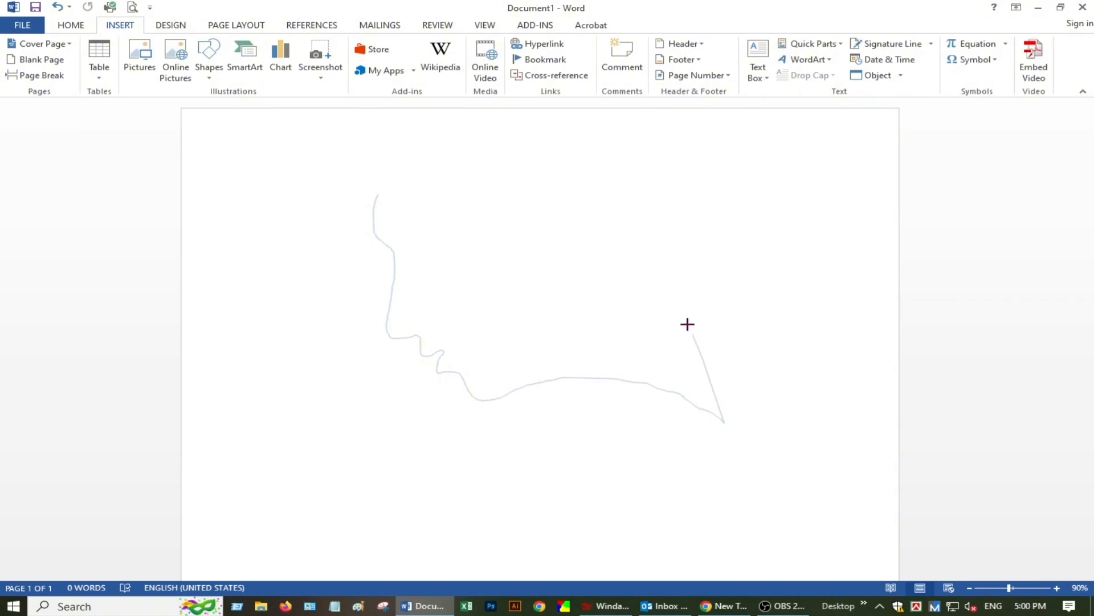
mouse_move(687, 324)
left_mouse_down()
mouse_move(613, 264)
mouse_move(495, 221)
left_mouse_up()
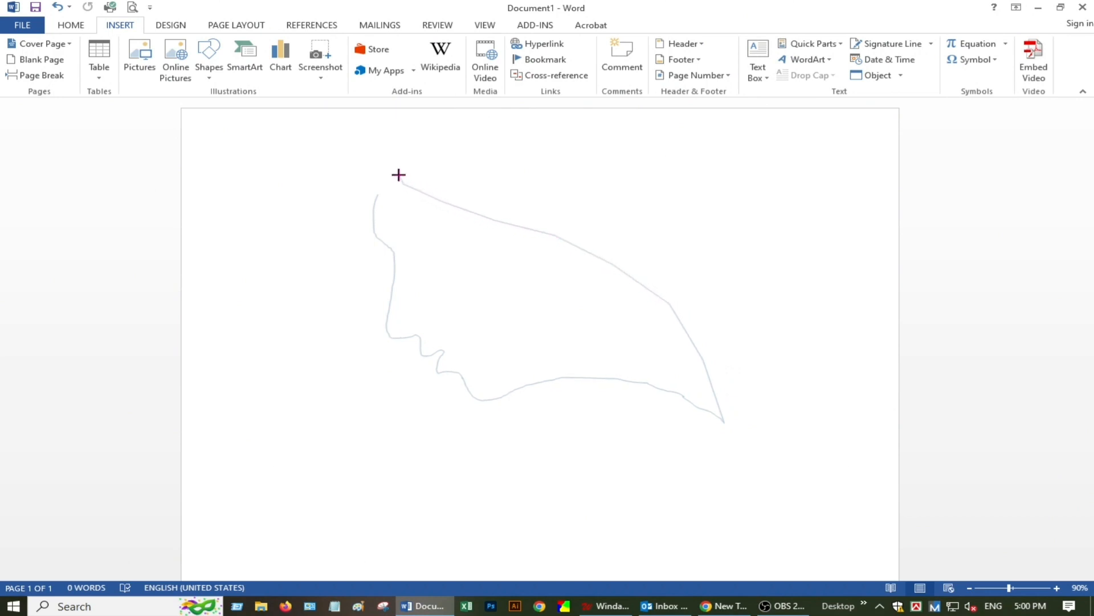
left_click_drag(373, 162, 376, 195)
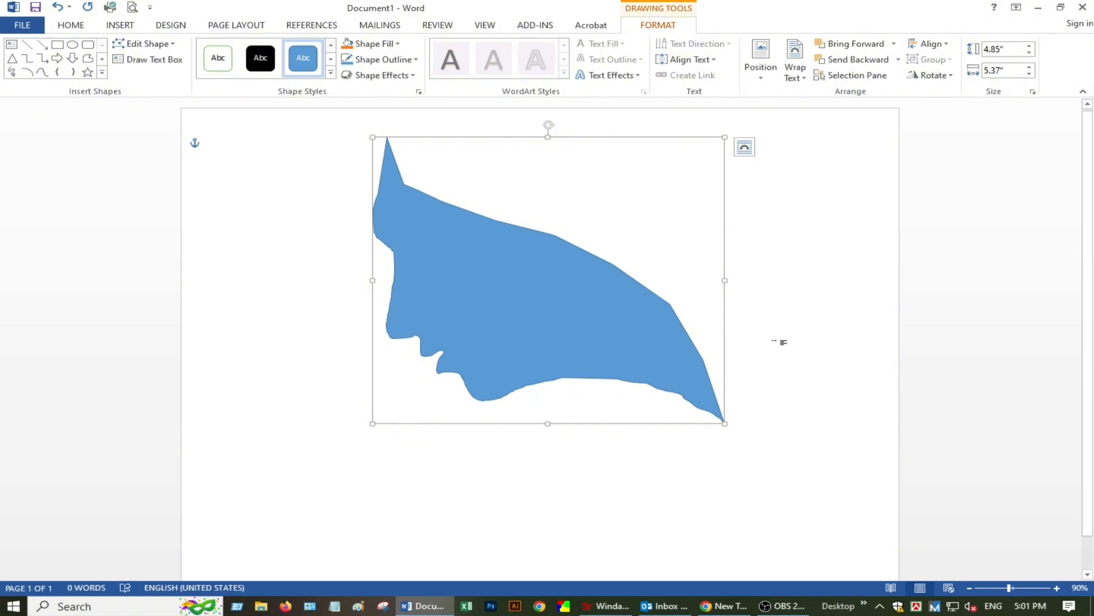
left_click(784, 342)
- Draw a long freeform hair band following the silhouette's upper edge down past the neck point, about 6.83" high and 5.58" wide
left_click(549, 312)
left_click(122, 26)
left_click(209, 63)
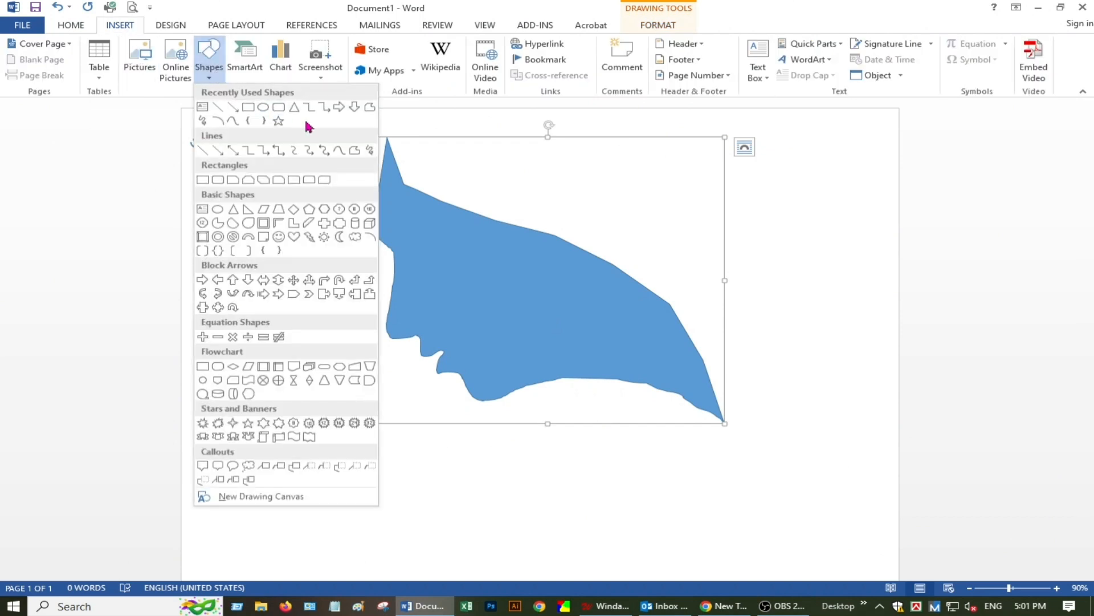
left_click(354, 150)
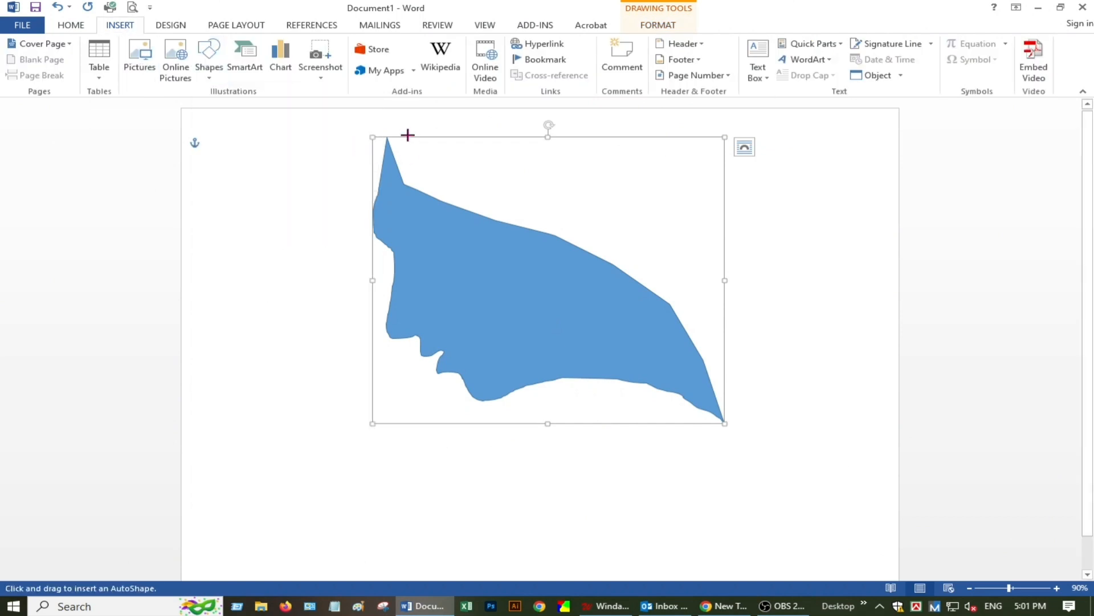
left_click(405, 135)
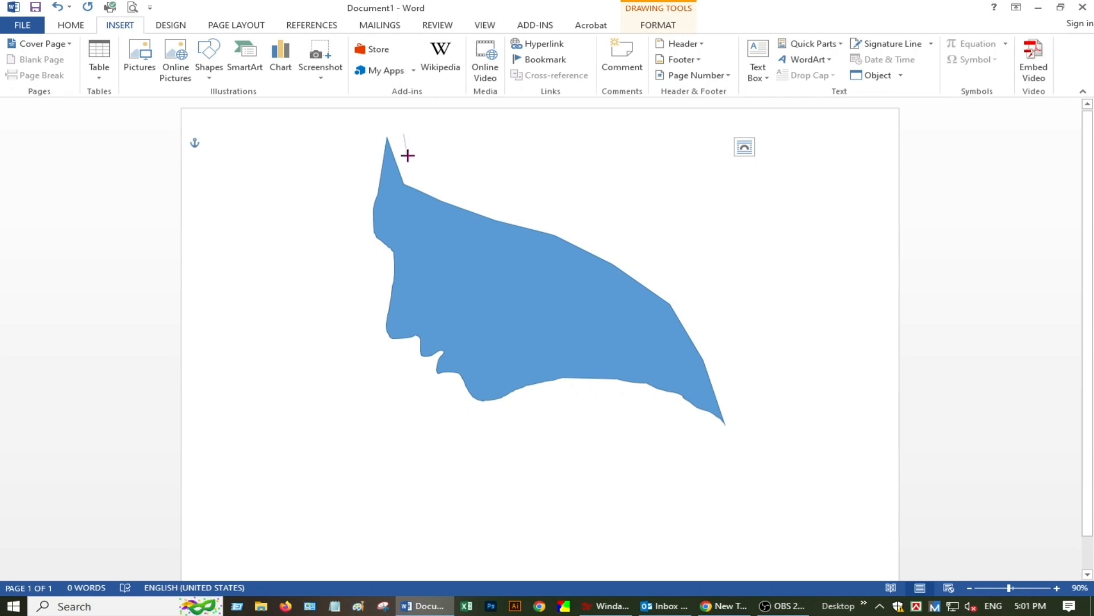
left_click(409, 159)
left_click(452, 183)
left_click(512, 205)
left_click(584, 221)
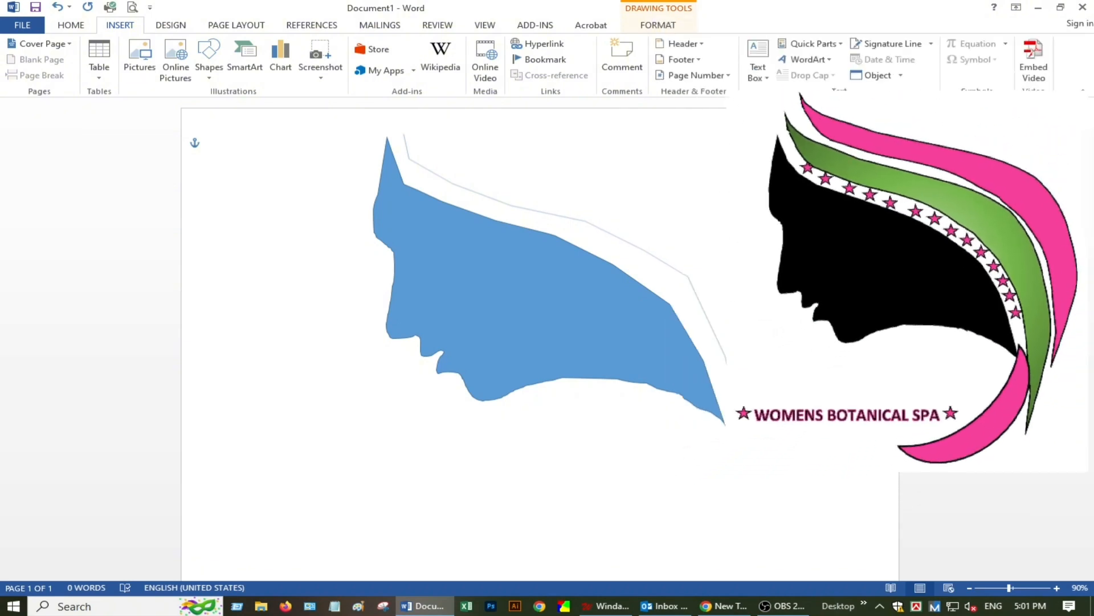
left_click(737, 400)
left_click(739, 461)
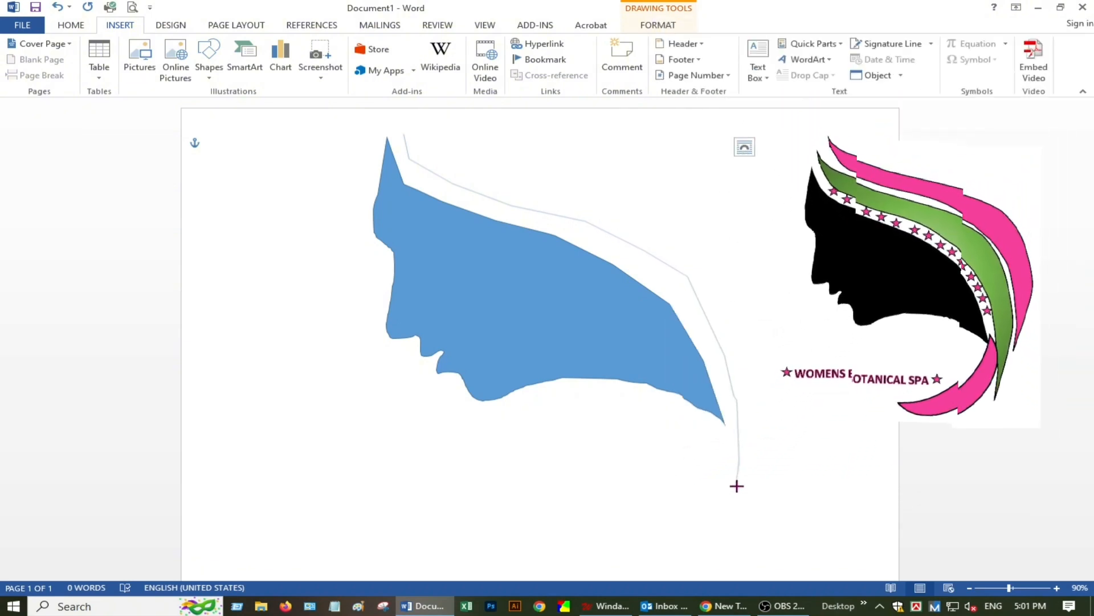
left_click(734, 511)
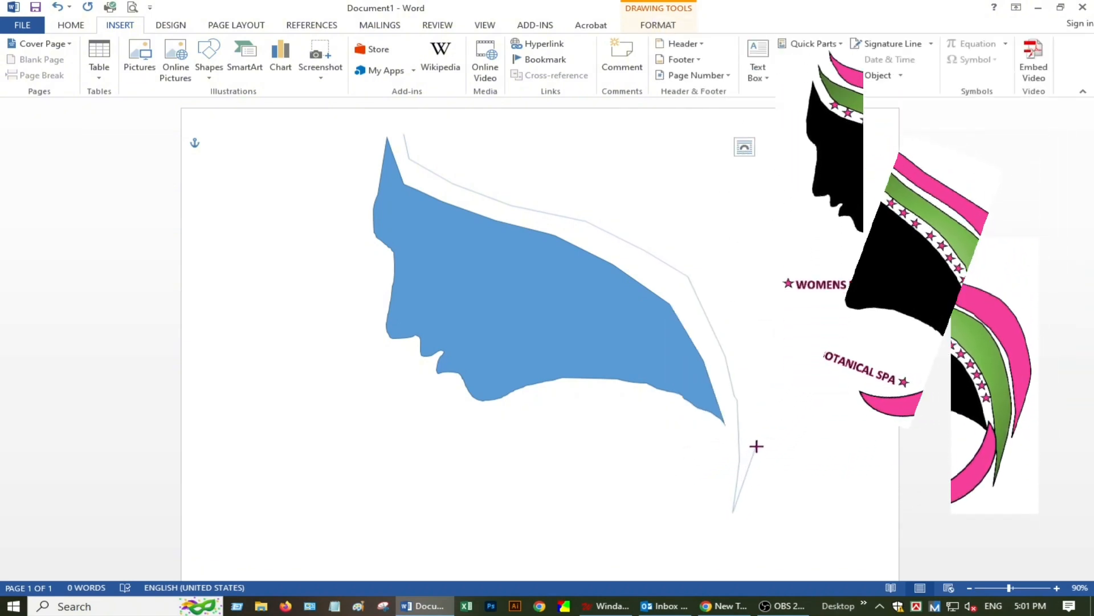
left_click(757, 445)
left_click(762, 337)
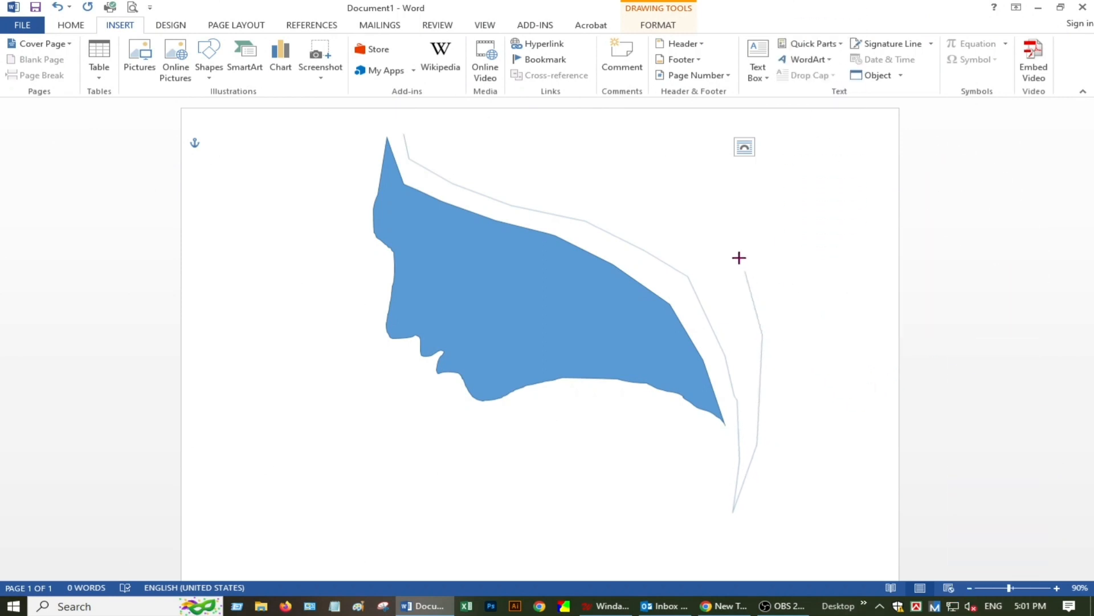
left_click(712, 232)
left_click(599, 190)
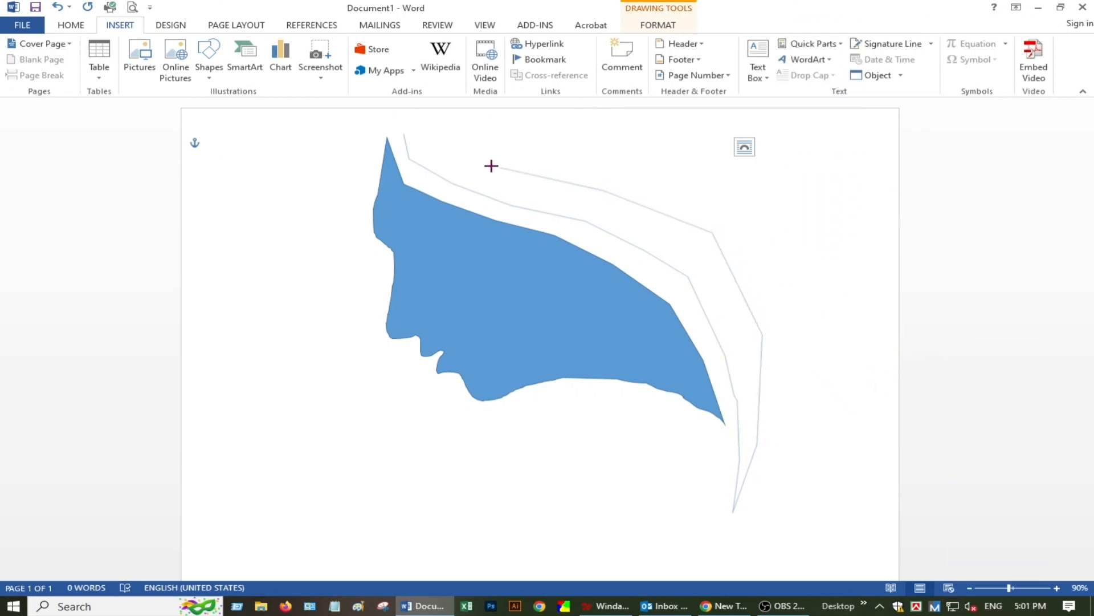
left_click(492, 166)
double_click(408, 151)
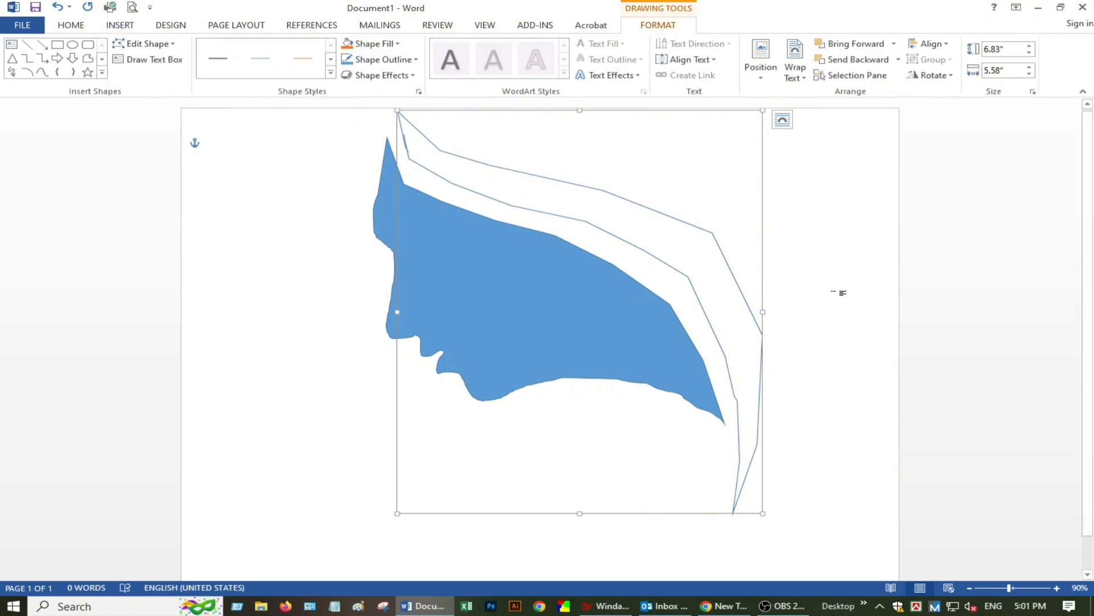
left_click(838, 292)
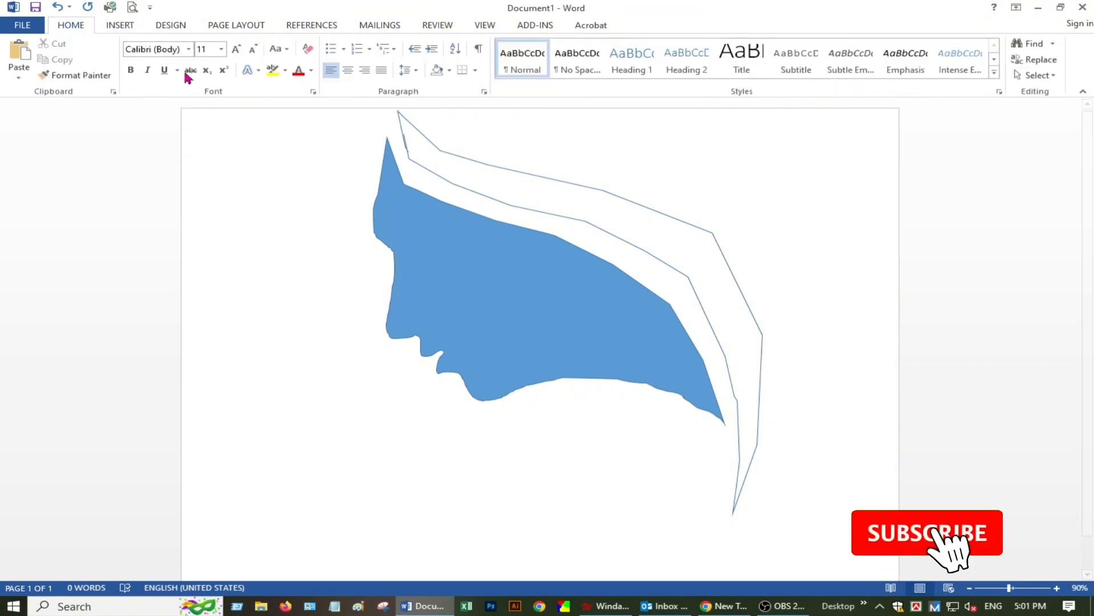
- Scribble a second, shorter closed hair strand above the first band, with a pointed tip behind the head
left_click(119, 25)
left_click(210, 67)
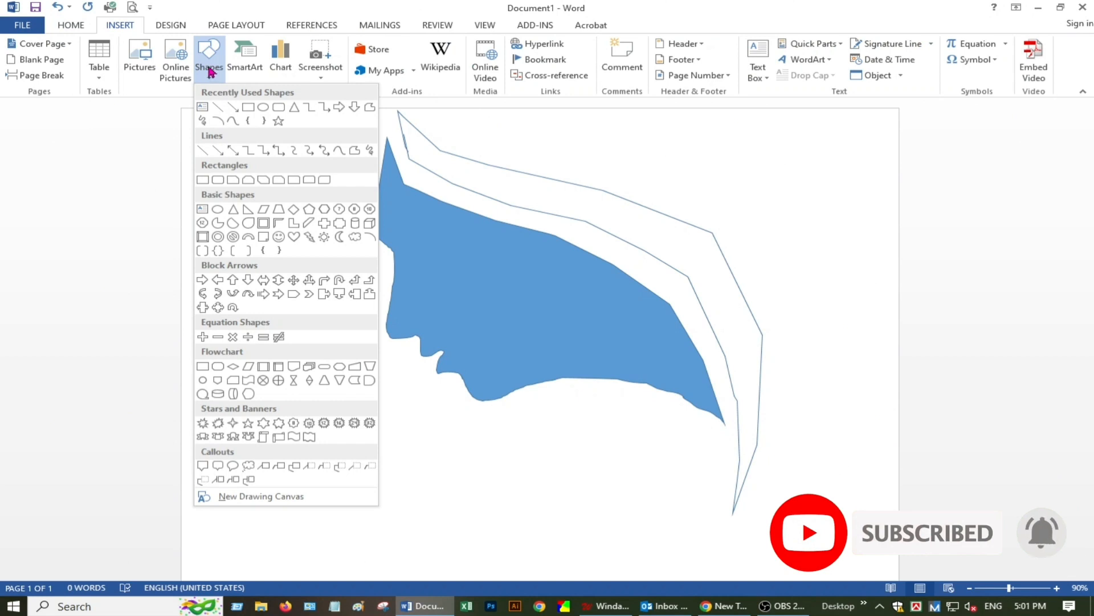
left_click(367, 151)
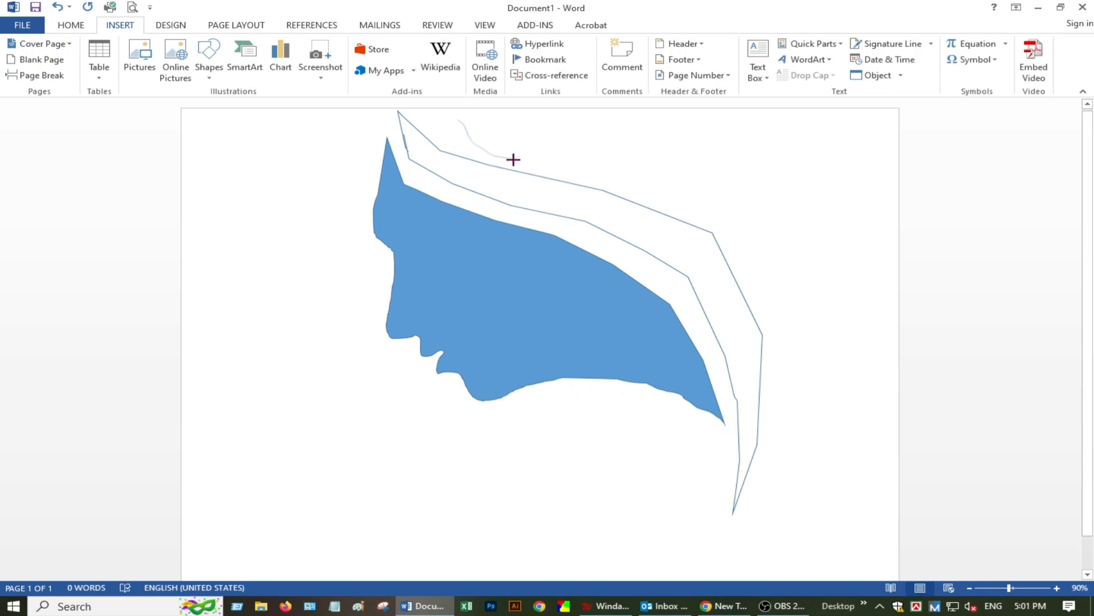
mouse_move(513, 159)
left_mouse_down()
mouse_move(638, 183)
mouse_move(721, 220)
mouse_move(758, 284)
left_mouse_up()
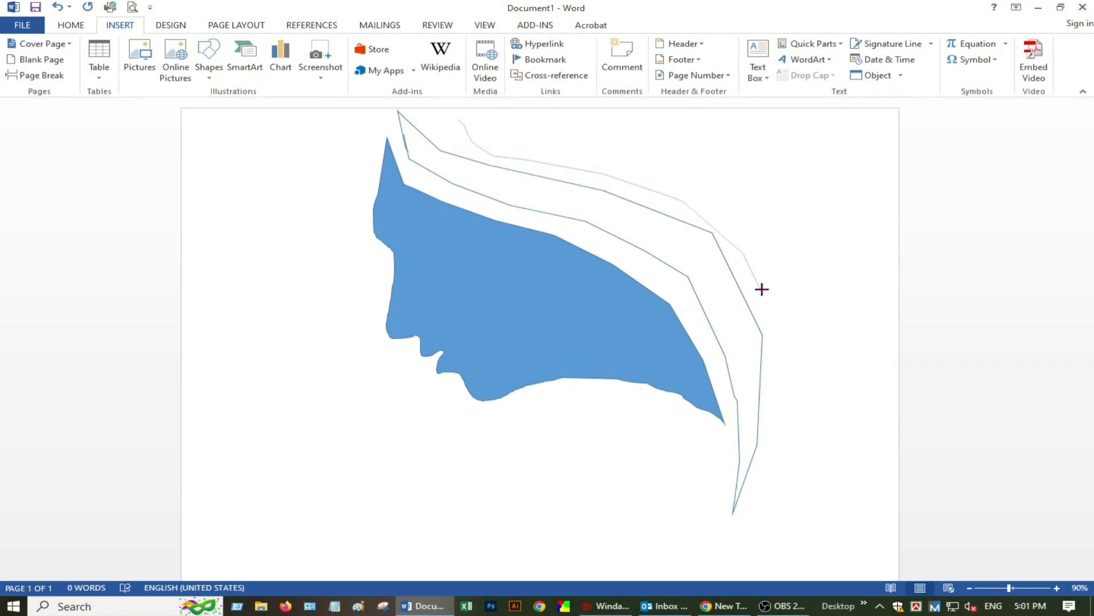
mouse_move(756, 239)
left_mouse_down()
mouse_move(715, 169)
mouse_move(492, 126)
left_mouse_up()
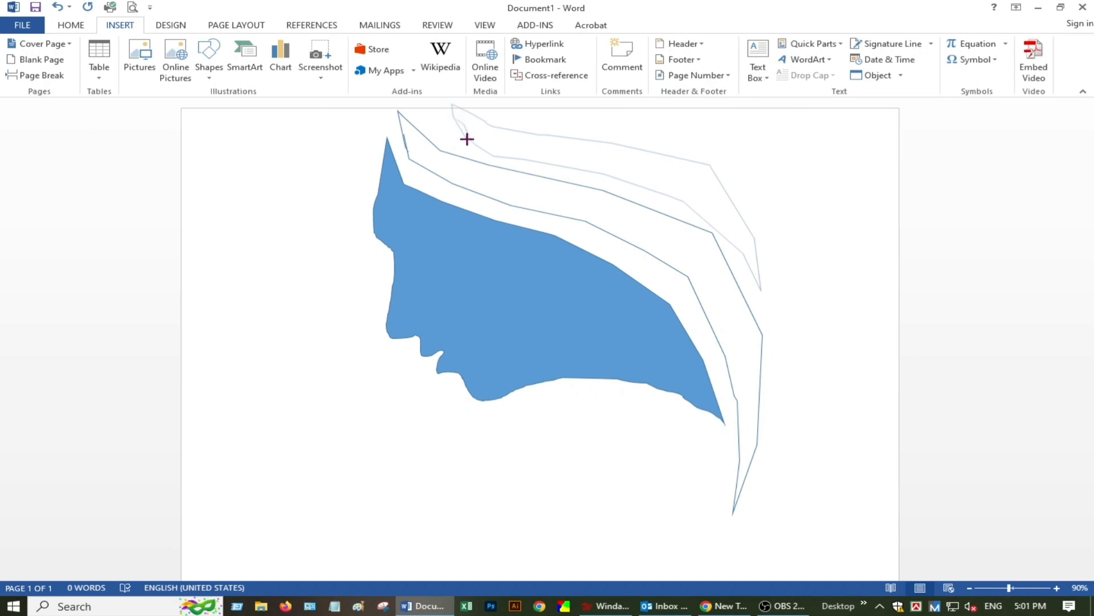
left_click_drag(457, 124, 508, 138)
left_click(509, 143)
left_click(844, 387)
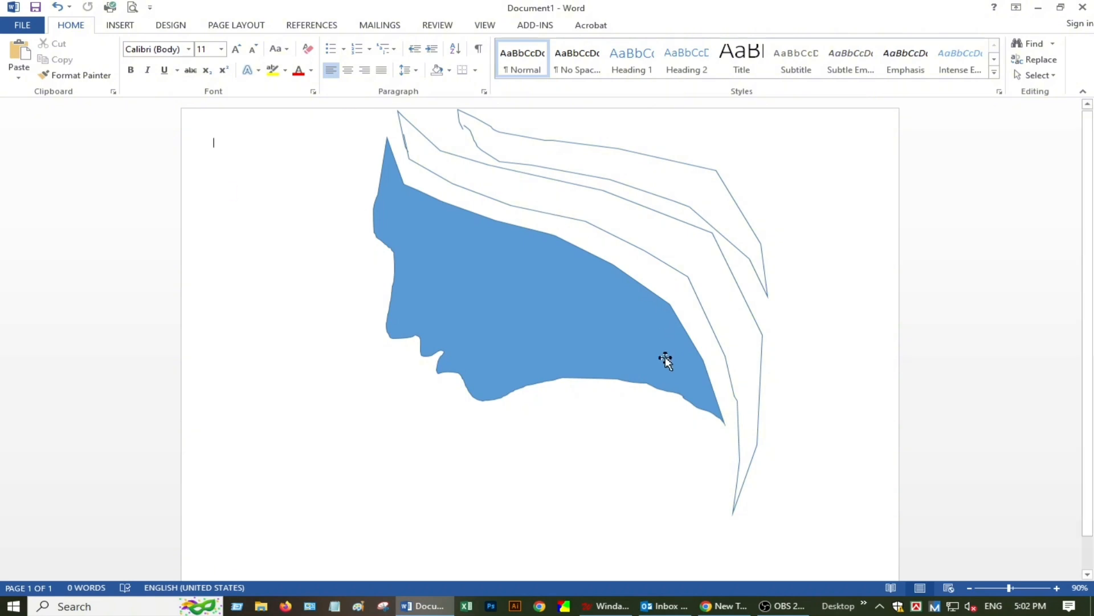
- Draw a Moon shape about 2.35" high and 1.45" wide in the empty area below the face
left_click(119, 26)
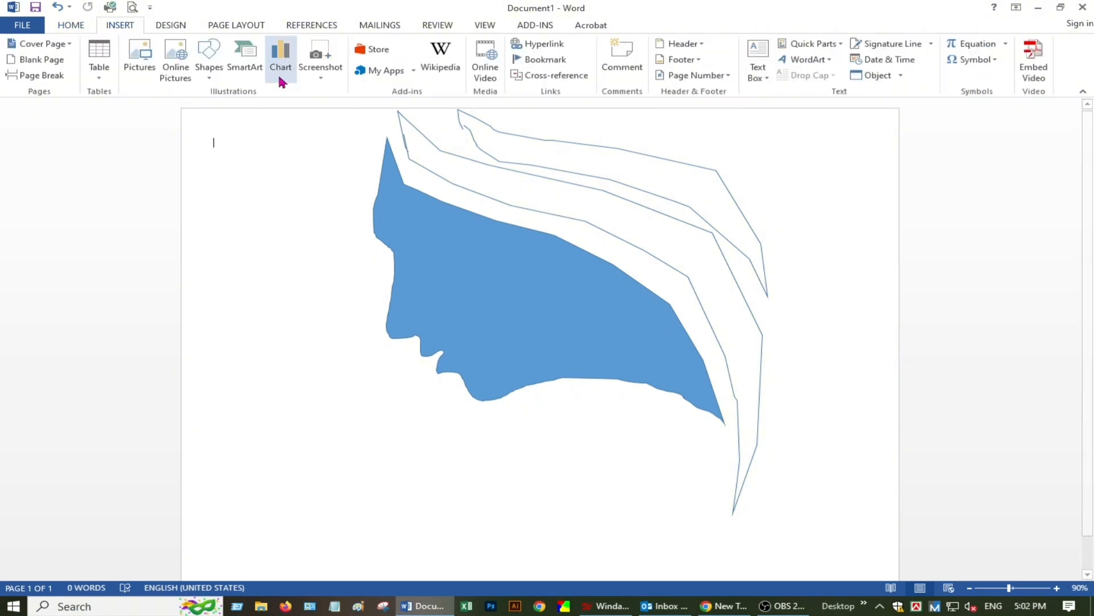
left_click(214, 74)
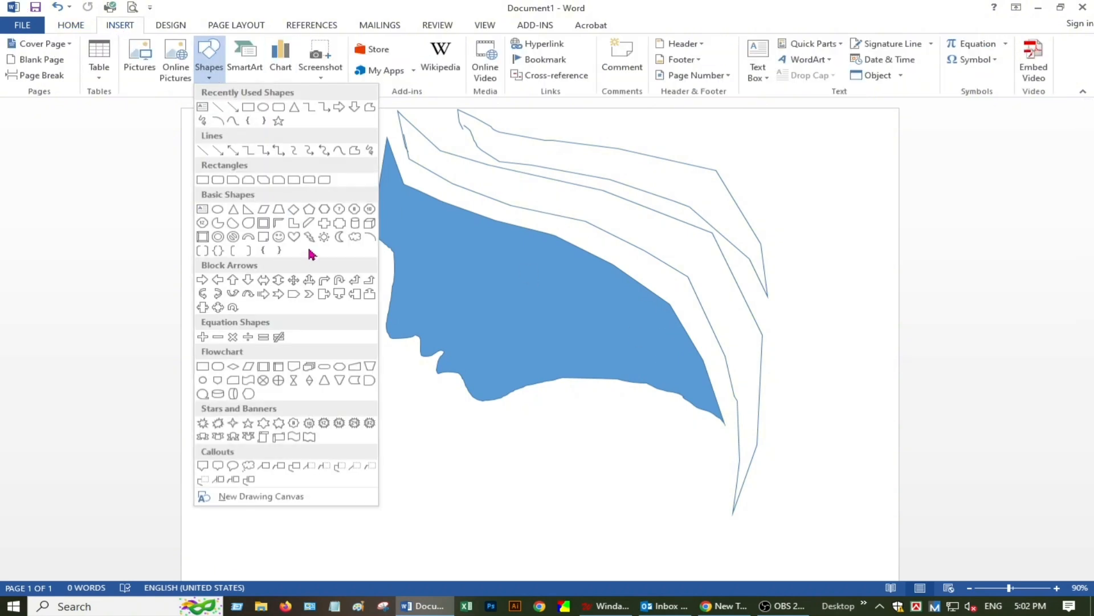
left_click(340, 237)
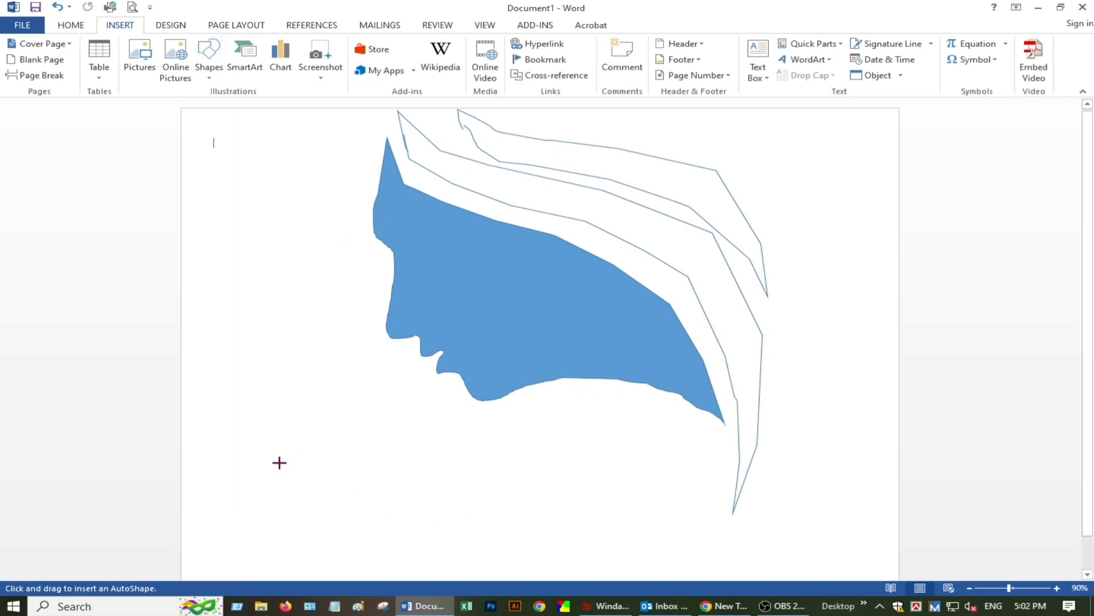
mouse_move(272, 419)
left_mouse_down()
mouse_move(403, 559)
mouse_move(340, 516)
mouse_move(368, 520)
left_mouse_up()
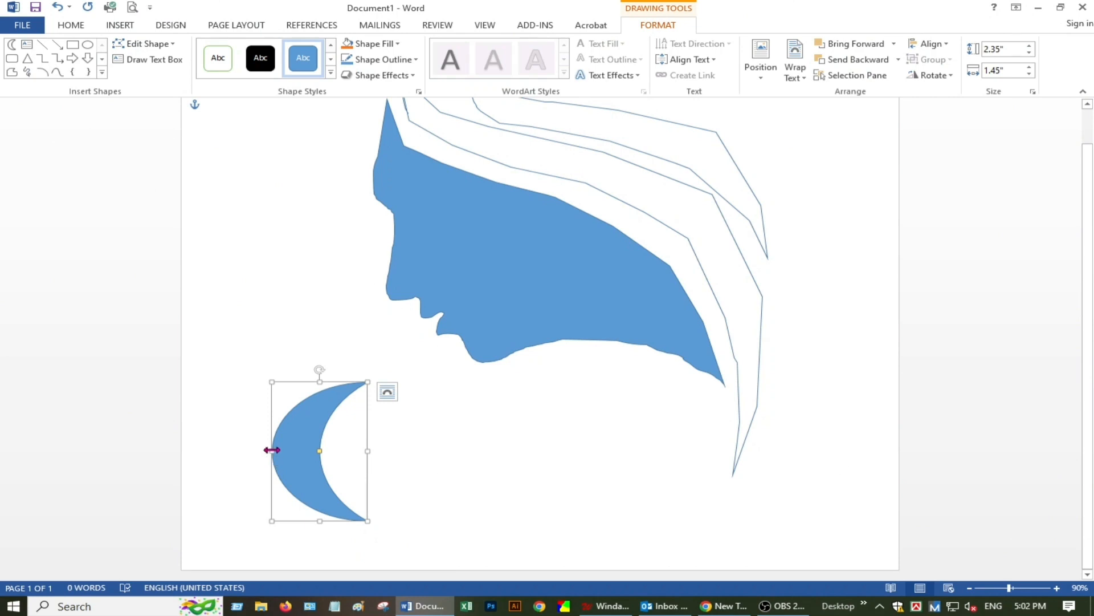
- Flip the crescent horizontally, rotate it clockwise and resize it to about 2.79" by 1.35"
left_click_drag(272, 450, 457, 498)
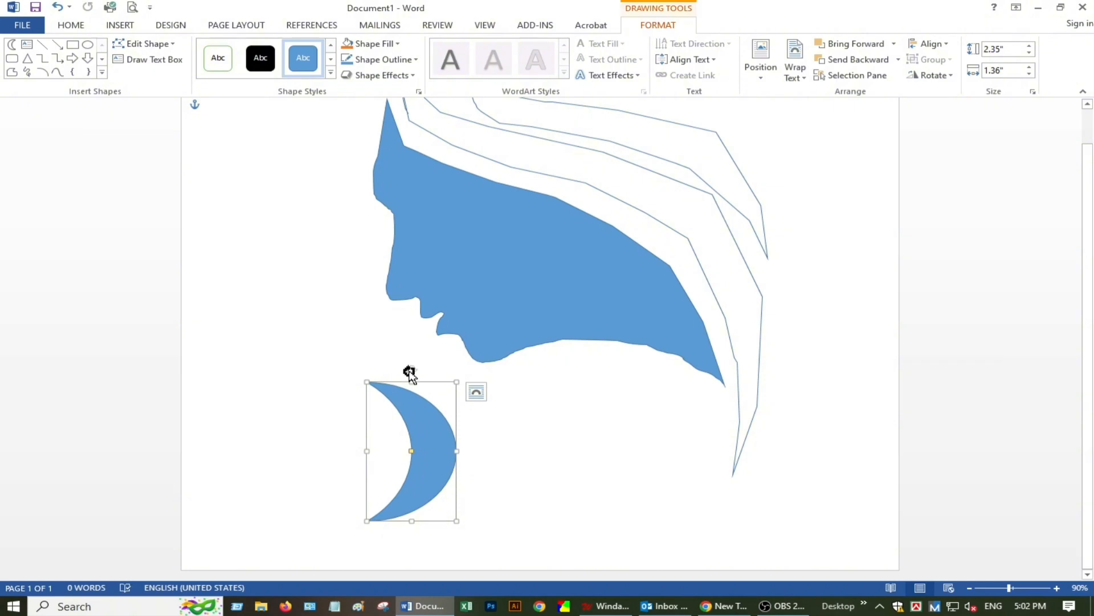
left_click_drag(411, 369, 471, 396)
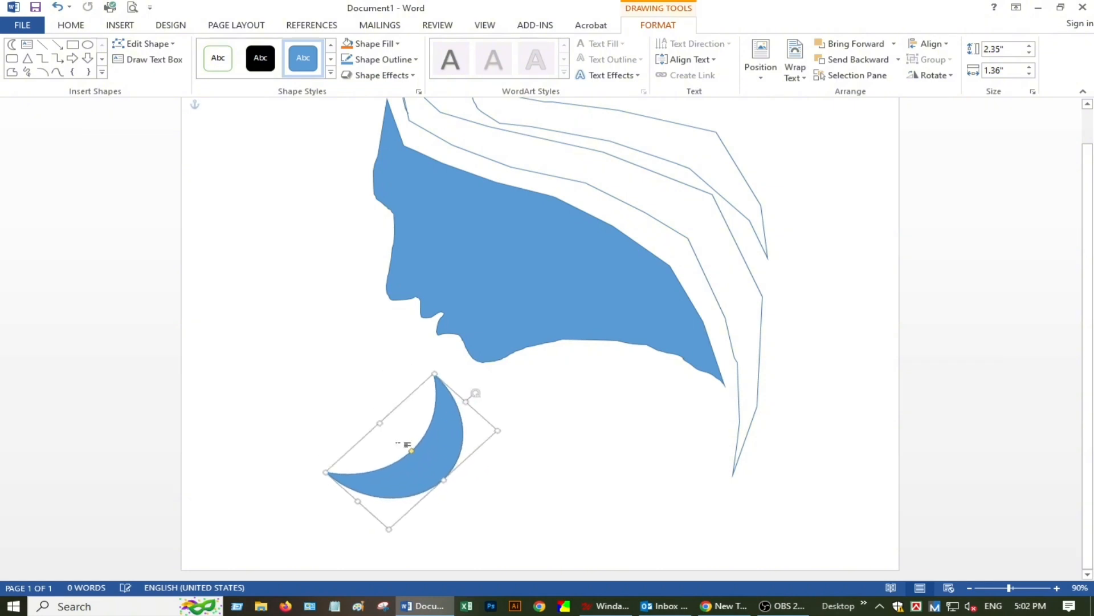
left_click_drag(325, 472, 308, 490)
- Move the crescent to the silhouette's neck point and tilt it slightly further so its upper tip overlaps the point
left_click_drag(443, 437, 729, 408)
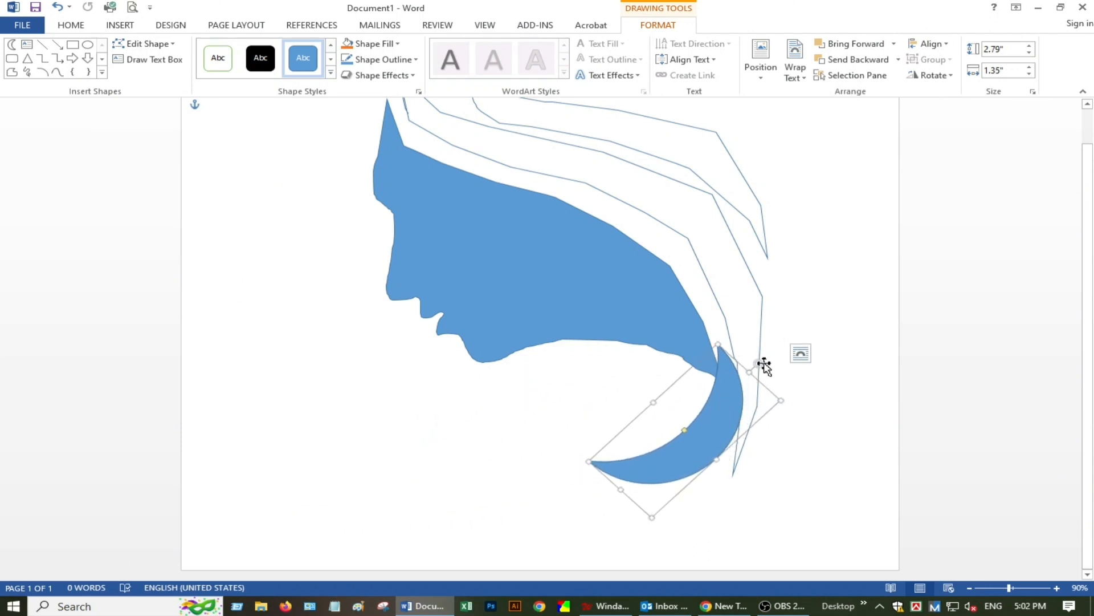
left_click_drag(759, 364, 766, 379)
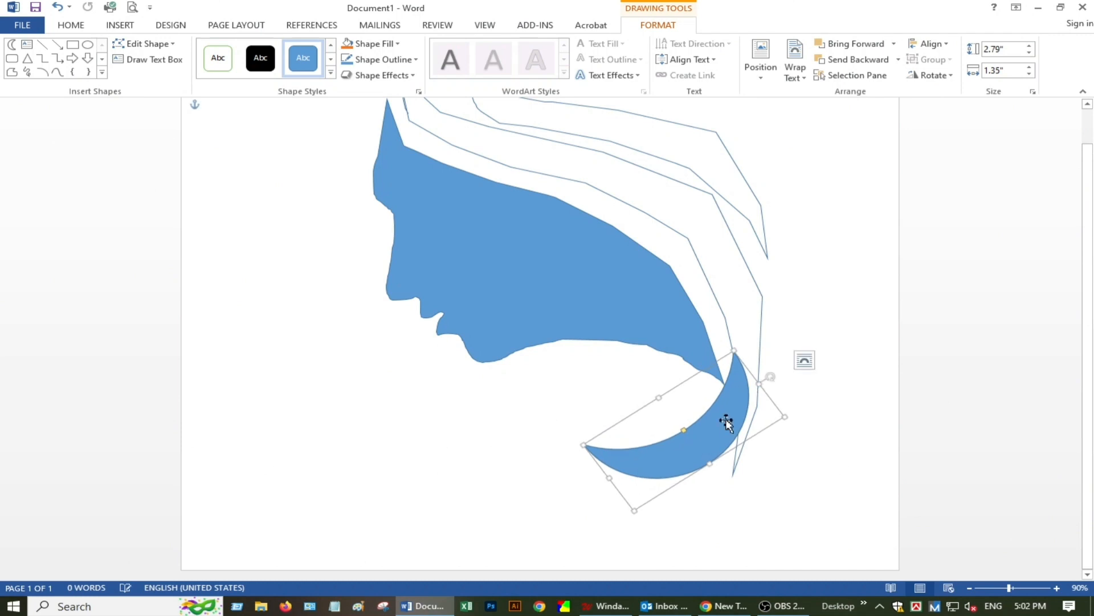
mouse_move(726, 420)
left_mouse_down()
mouse_move(711, 433)
mouse_move(713, 461)
mouse_move(716, 419)
left_mouse_up()
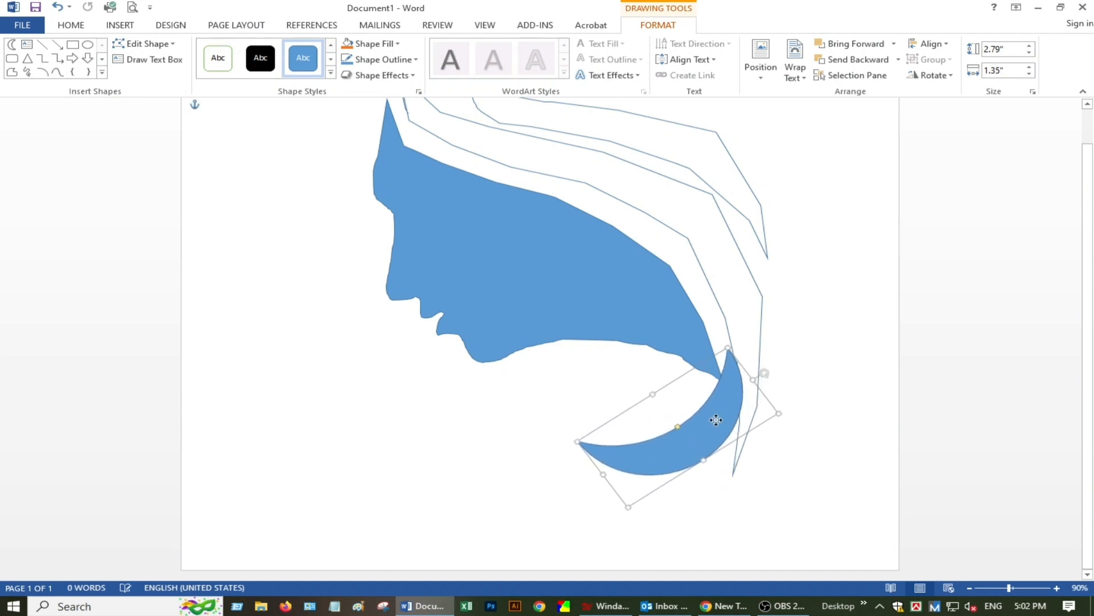
left_click(833, 419)
scroll(803, 438, "up", 1)
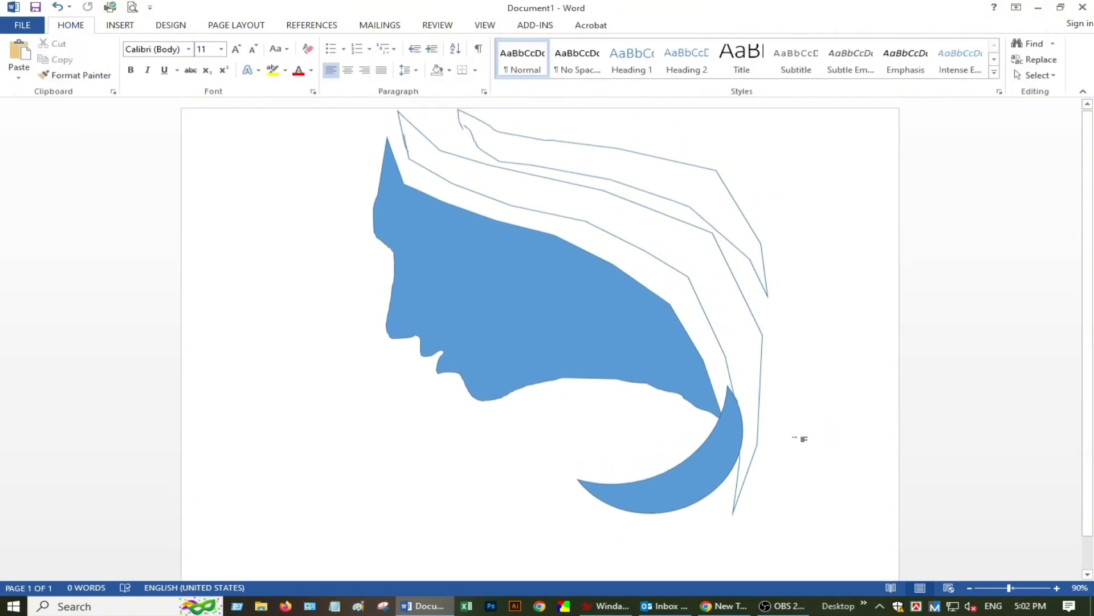
- Stretch the crescent's lower end down toward the page bottom and readjust its angle and position against the neck point
left_click(654, 505)
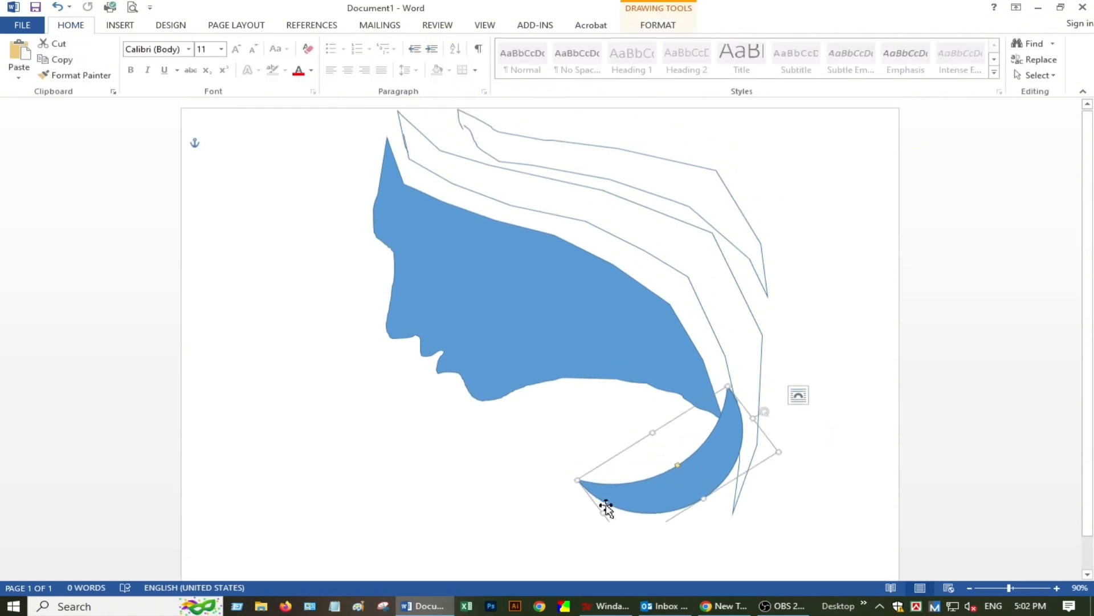
left_click_drag(609, 520, 553, 563)
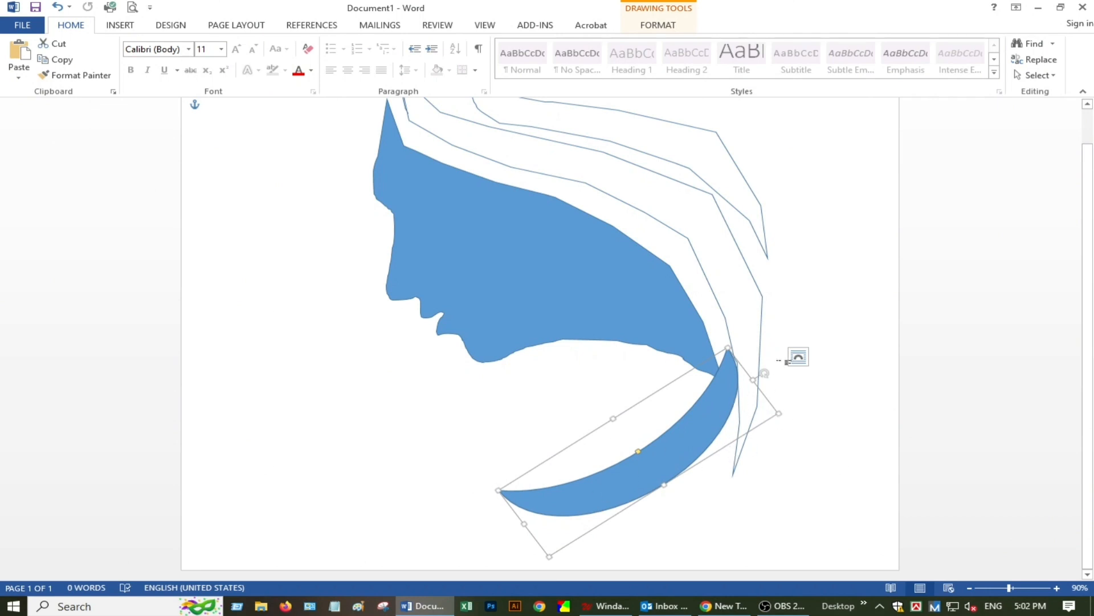
left_click_drag(763, 377, 760, 363)
left_click_drag(721, 416, 723, 434)
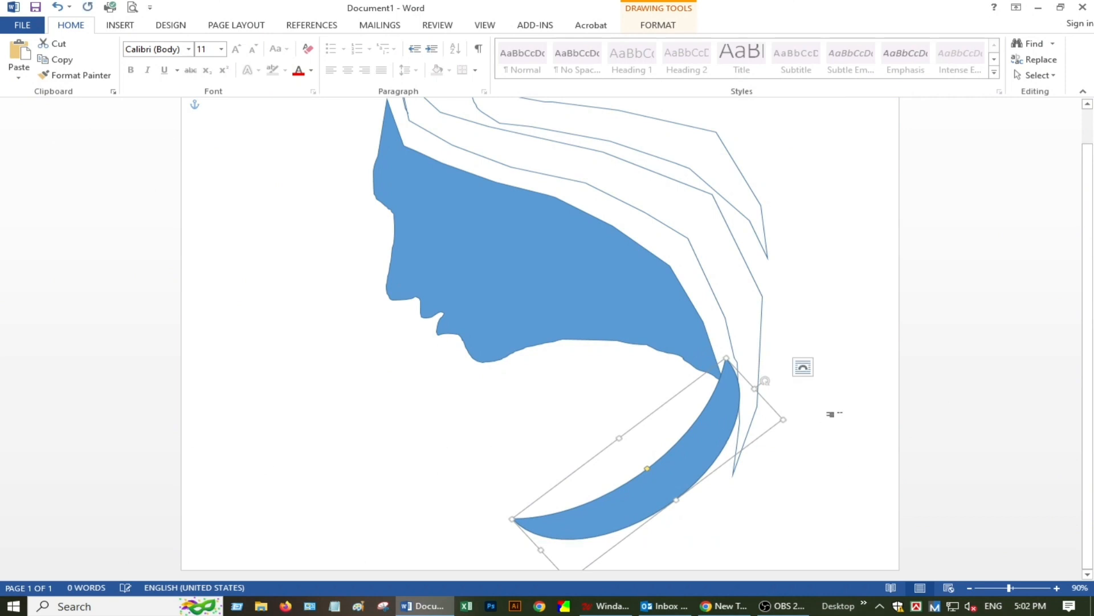
left_click(830, 395)
scroll(810, 361, "up", 1)
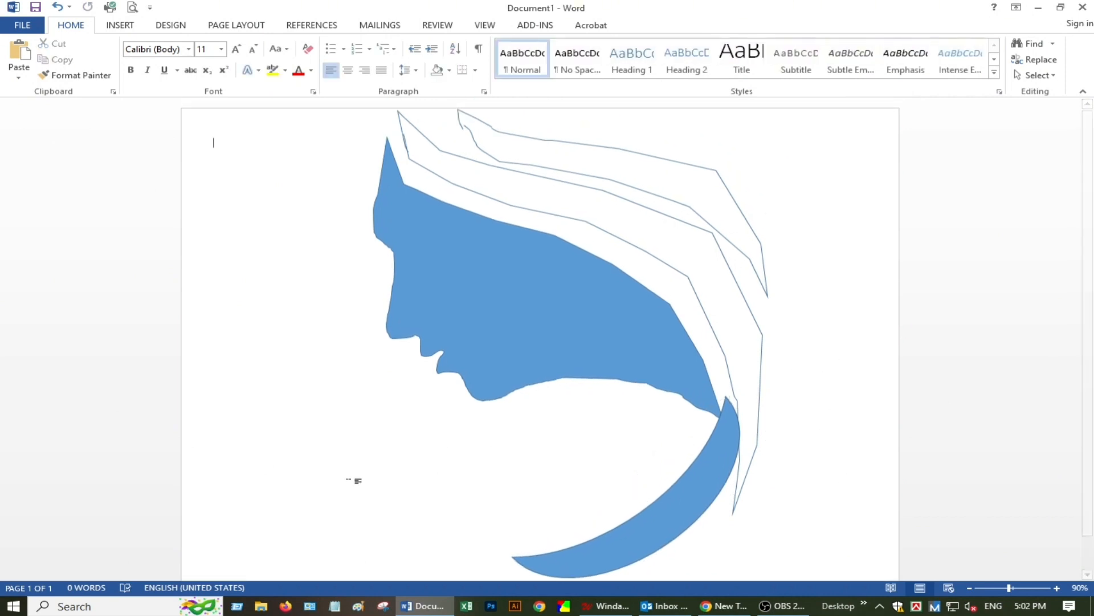
left_click(393, 198)
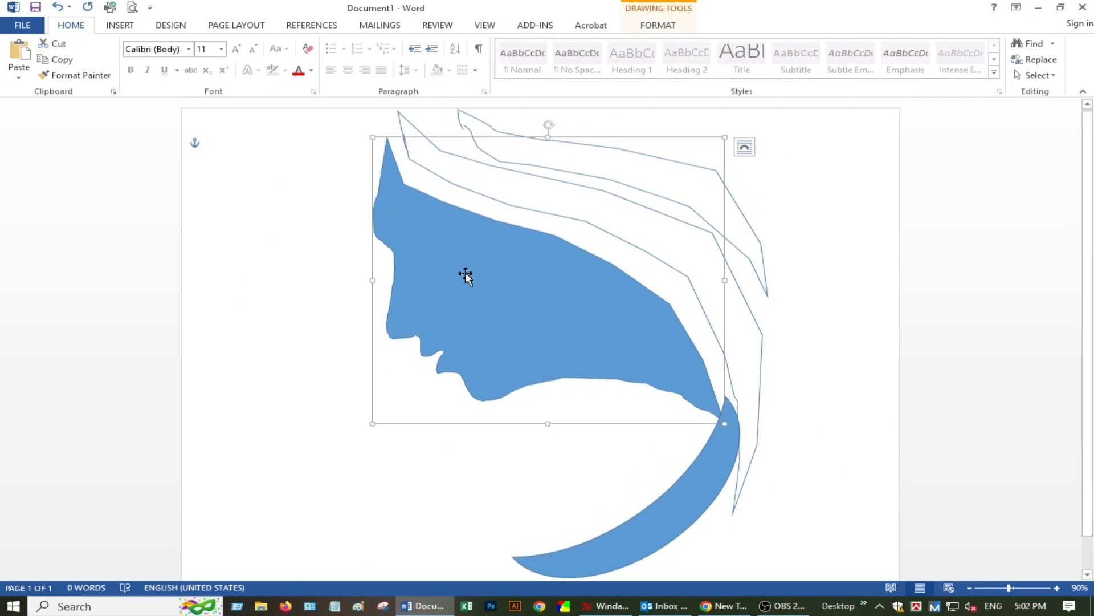
right_click(385, 209)
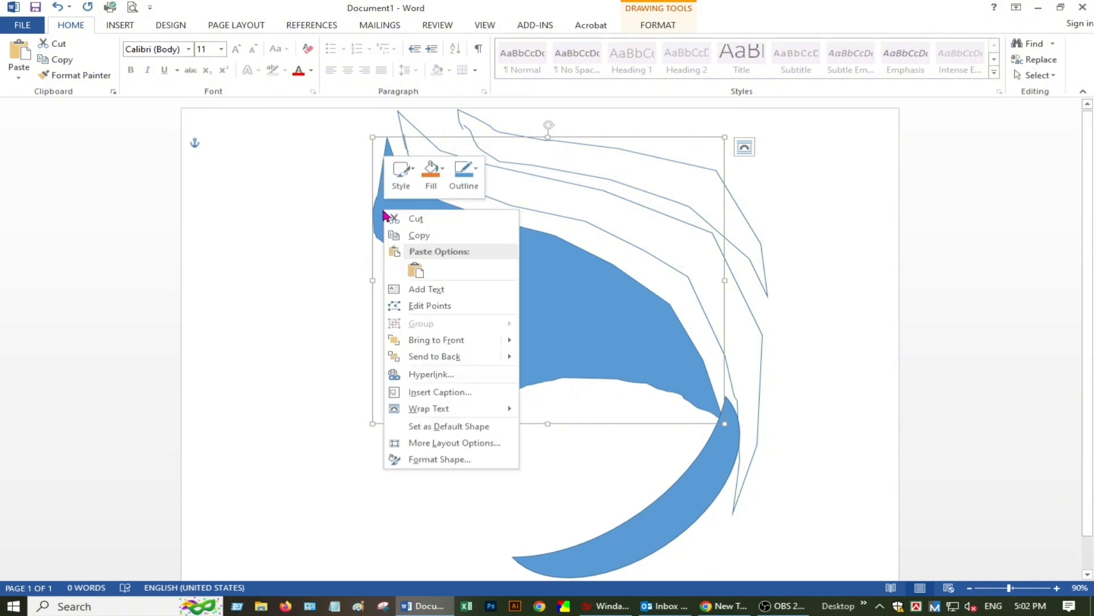
left_click(421, 311)
scroll(399, 311, "down", 1)
scroll(387, 314, "up", 1)
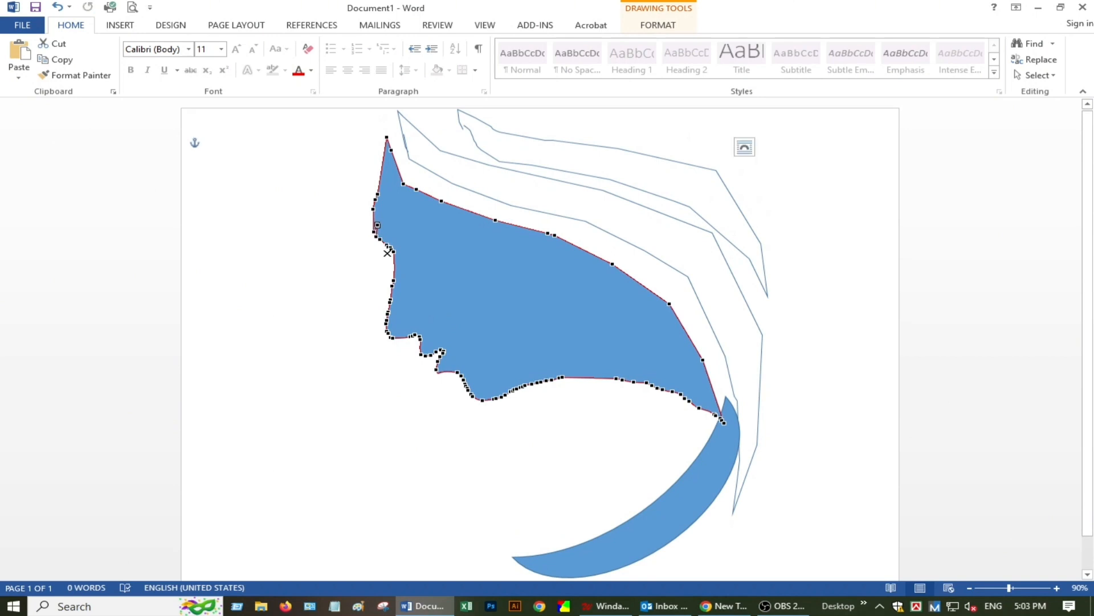
key("ctrl+z")
- Edit the face silhouette's points, shifting the lower forehead point up toward the peak to straighten the forehead line
scroll(369, 204, "up", 9)
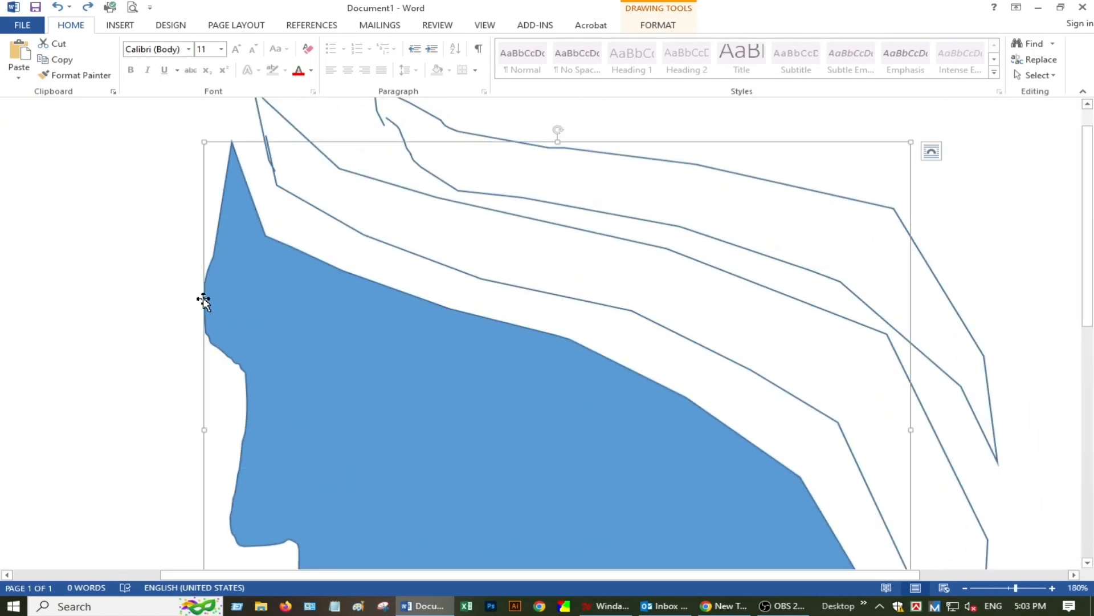
right_click(213, 291)
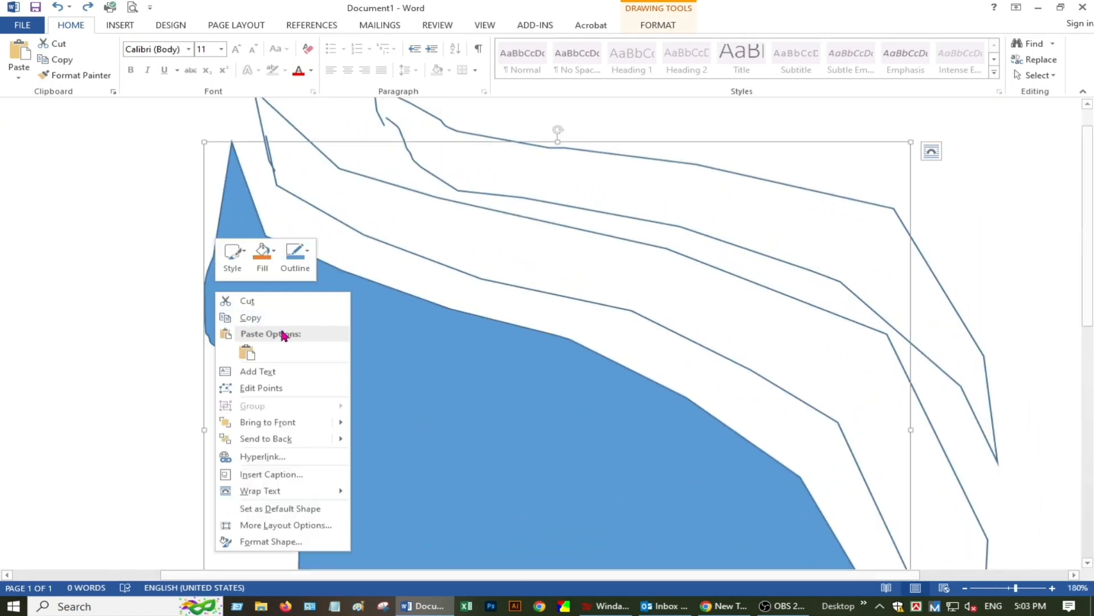
left_click(260, 388)
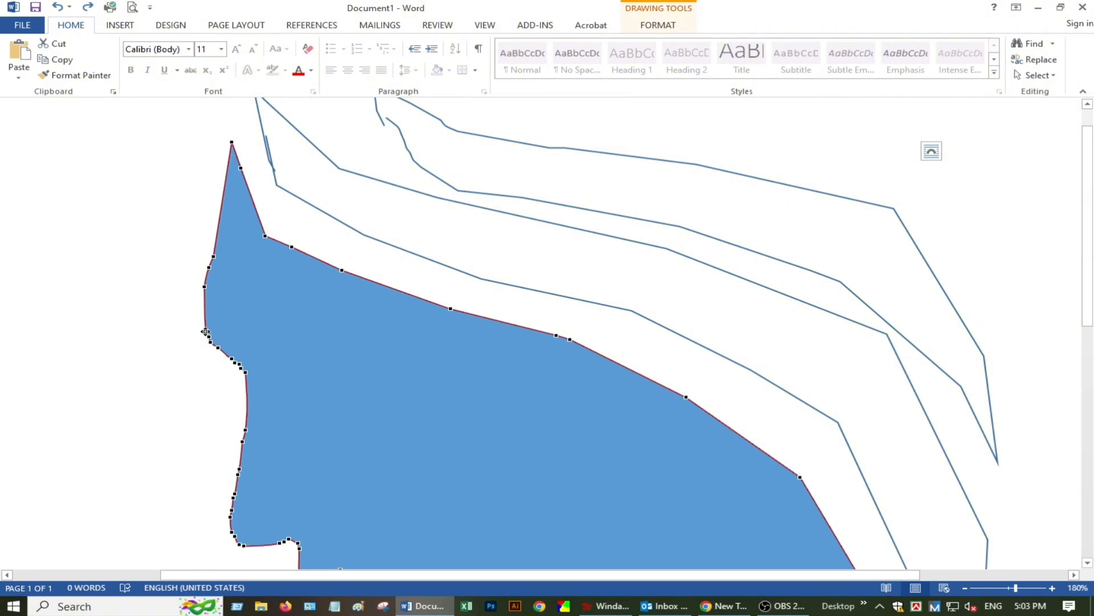
left_click_drag(206, 332, 209, 257)
scroll(308, 410, "up", 1)
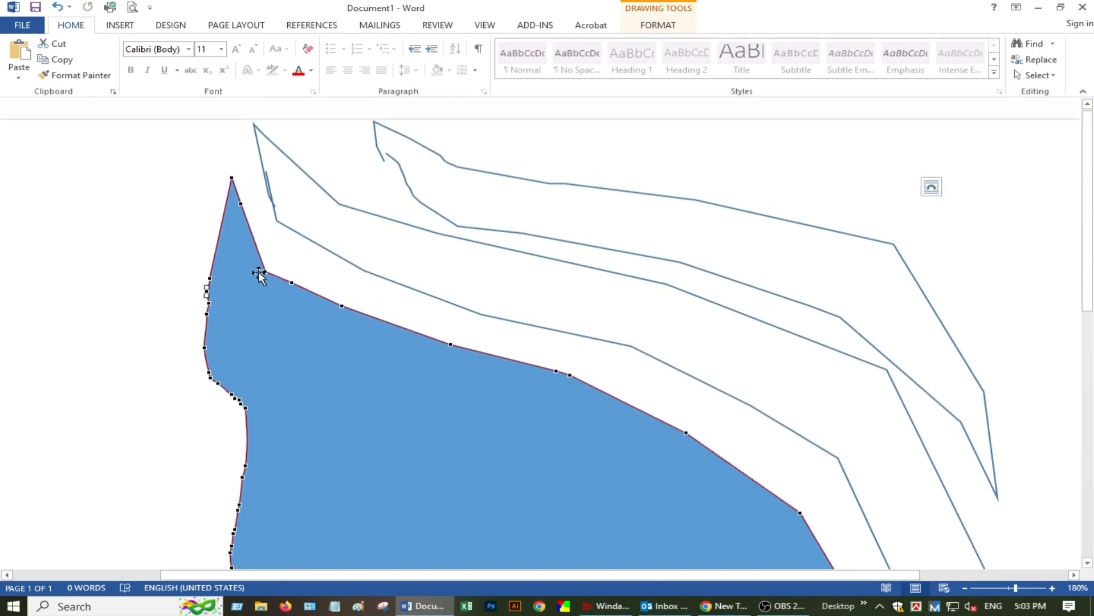
- Move the silhouette's hairline points from below the peak to mid-head and adjust their handles into a smoother curve
left_click_drag(266, 273, 261, 246)
left_click_drag(292, 282, 292, 279)
left_click_drag(450, 347, 456, 339)
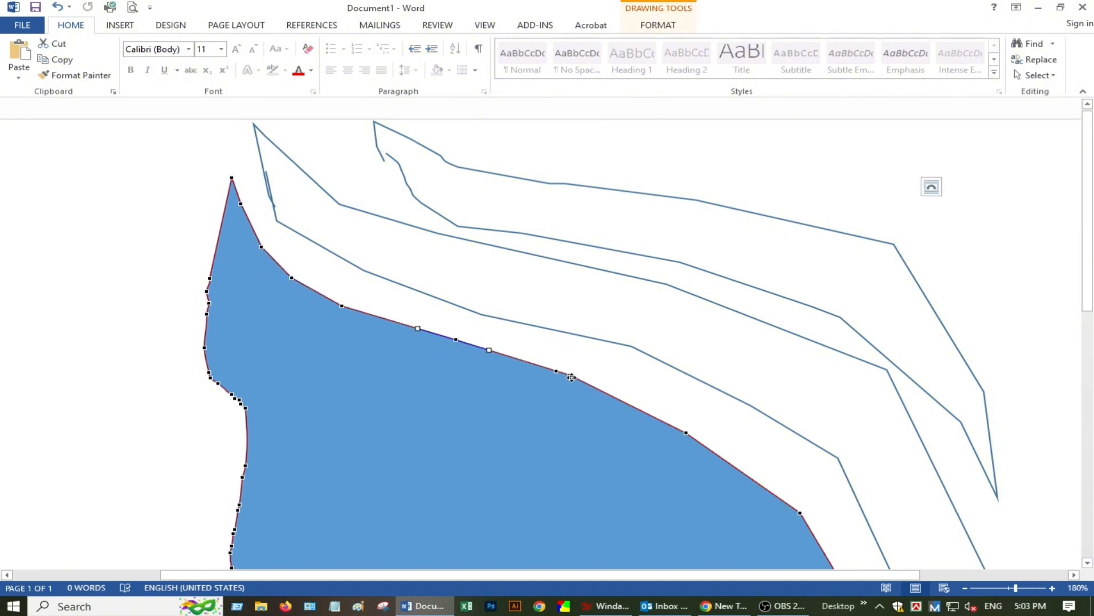
left_click_drag(572, 377, 741, 460)
- Round the back of the silhouette's head down to the neck by shifting its corner points outward and bending their handles
scroll(764, 484, "down", 5)
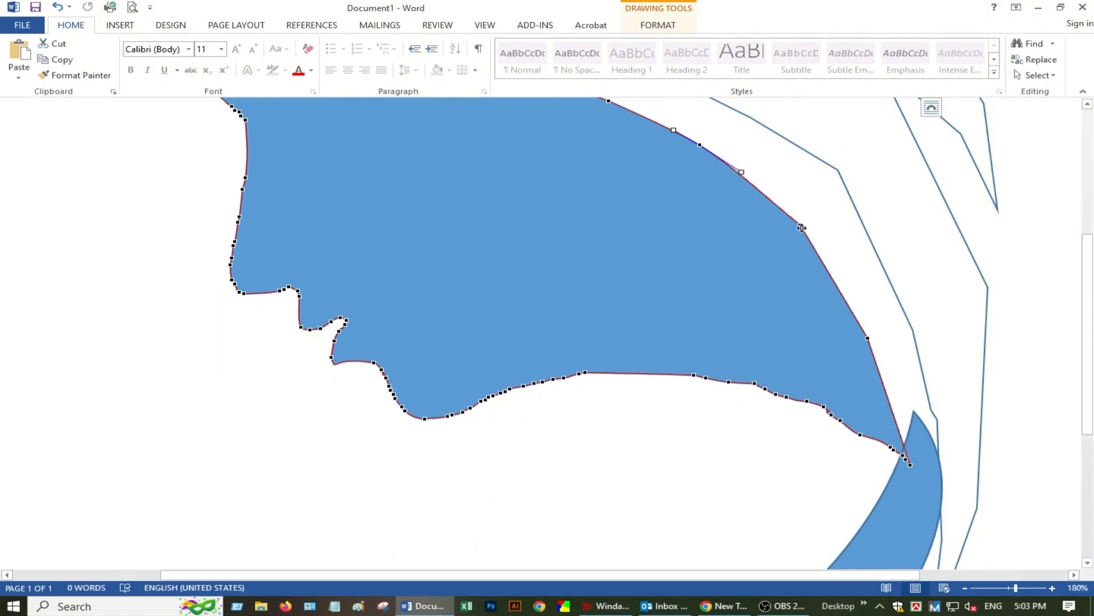
left_click_drag(802, 228, 780, 192)
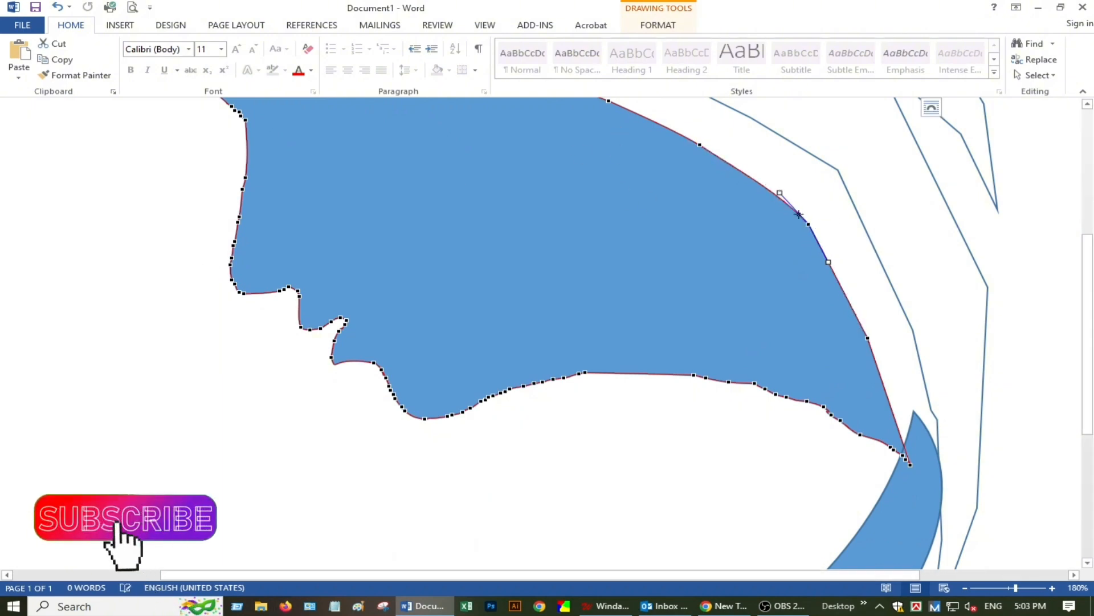
left_click_drag(833, 263, 839, 264)
left_click_drag(868, 338, 871, 332)
left_click_drag(851, 294, 857, 289)
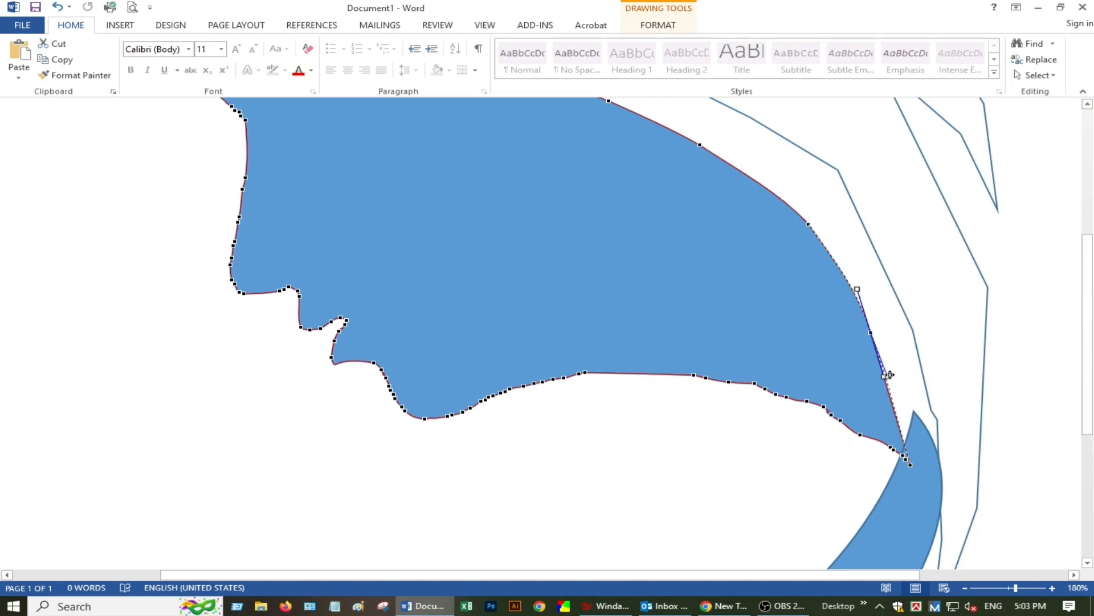
- Move the silhouette's upper forehead points up toward the peak so the front edge runs smoothly
scroll(819, 403, "up", 5)
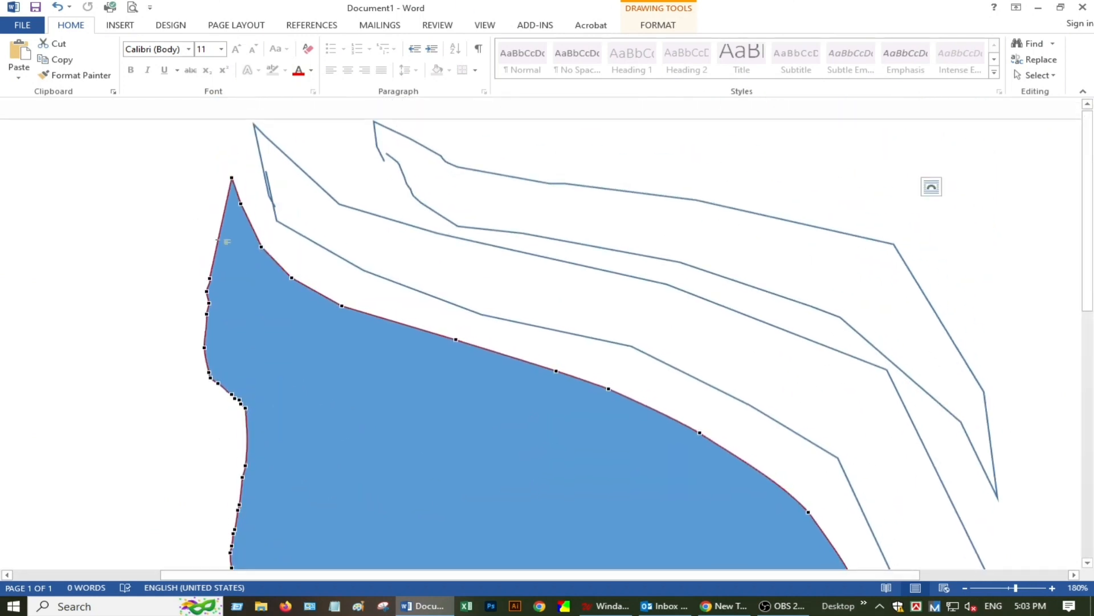
scroll(206, 272, "down", 3)
scroll(208, 272, "up", 3)
left_click_drag(210, 292, 210, 267)
right_click(211, 257)
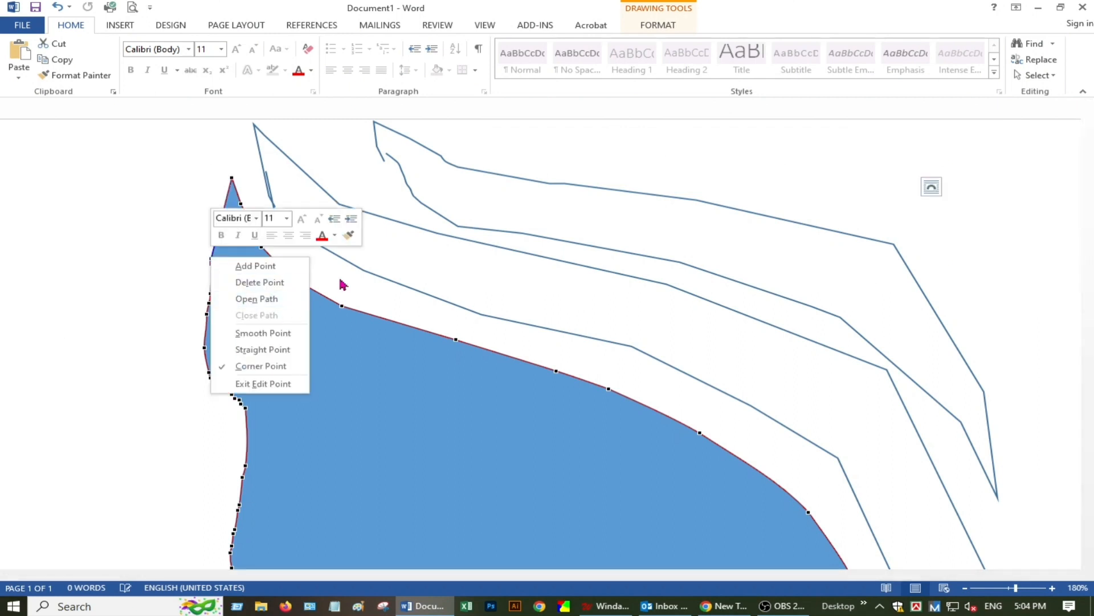
left_click(339, 279)
left_click_drag(212, 257, 218, 250)
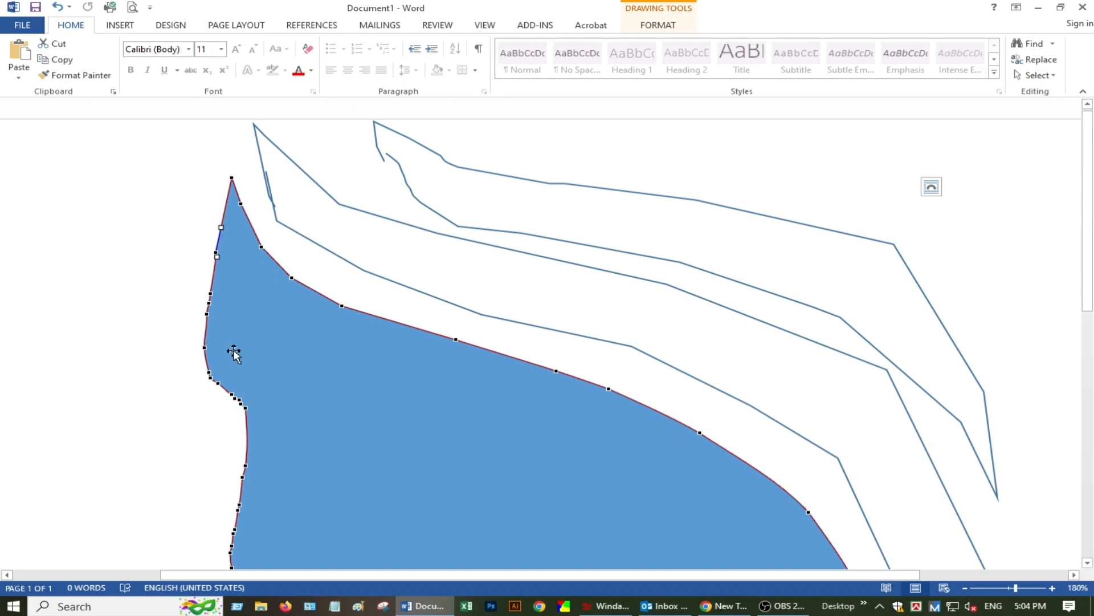
- Shift the silhouette's brow points up along the forehead to round the brow, and finish editing its points
scroll(242, 371, "down", 4)
scroll(242, 371, "up", 3)
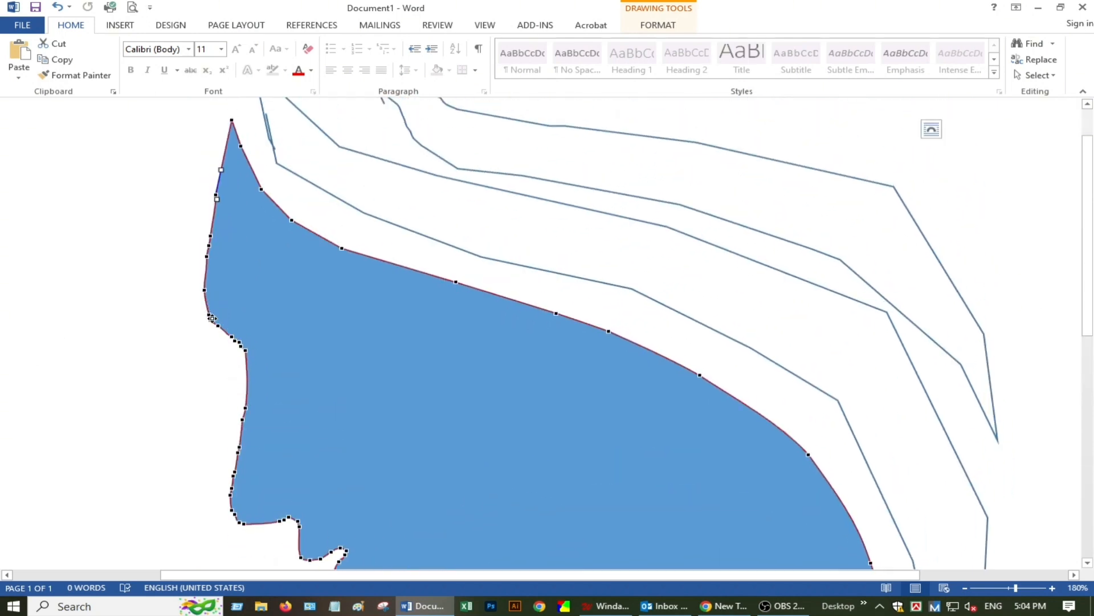
left_click_drag(209, 314, 207, 273)
scroll(340, 362, "up", 1)
left_click(707, 174)
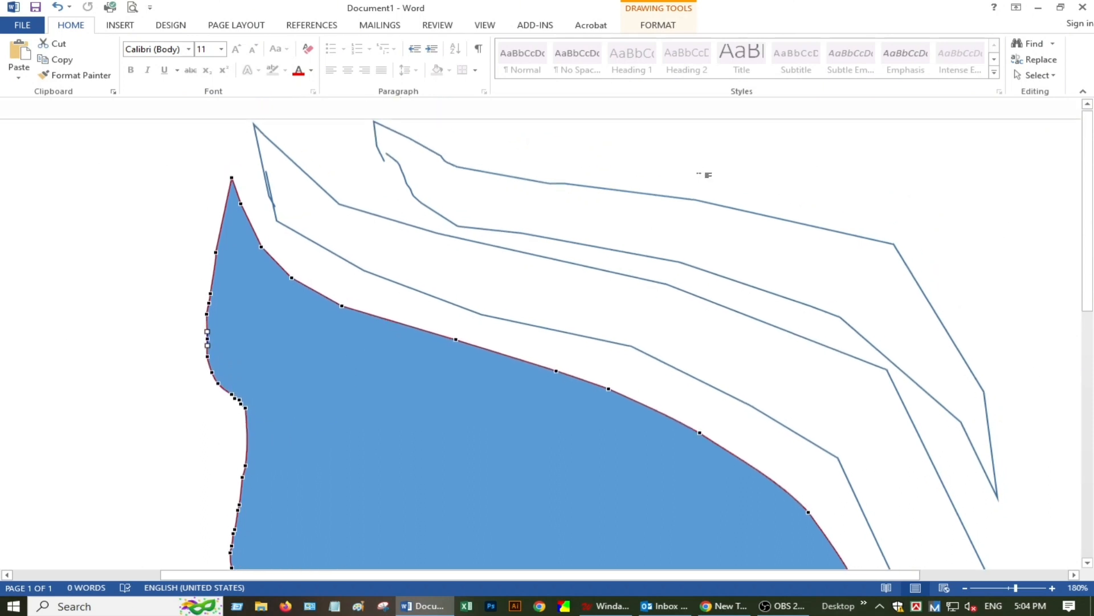
- Edit the points of the hair band nearest the face and round the corner of its lower edge near the tip
scroll(700, 140, "left", 3)
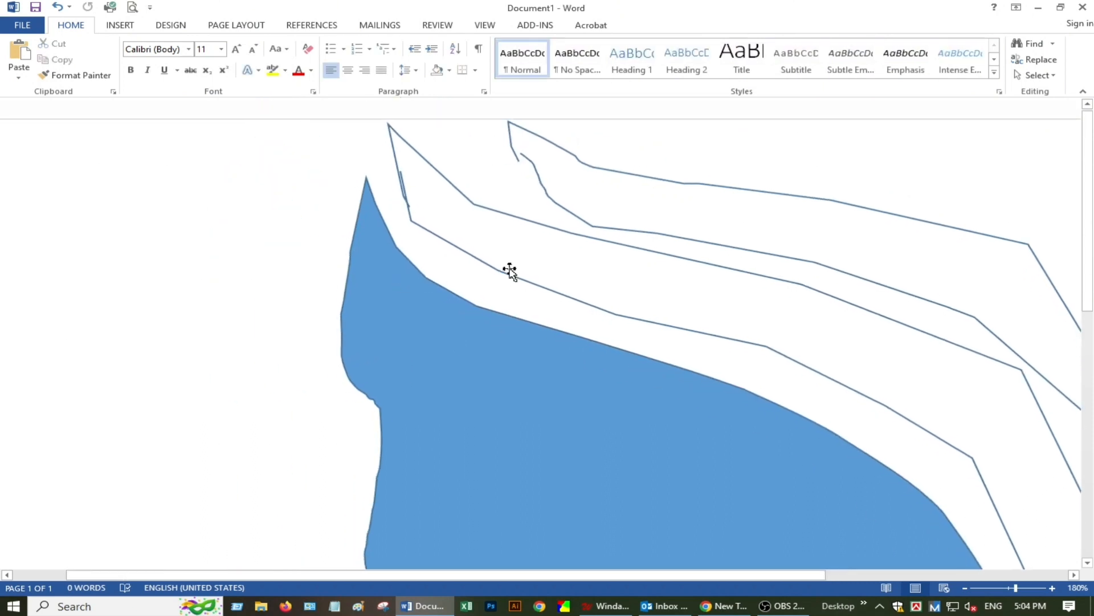
left_click(477, 259)
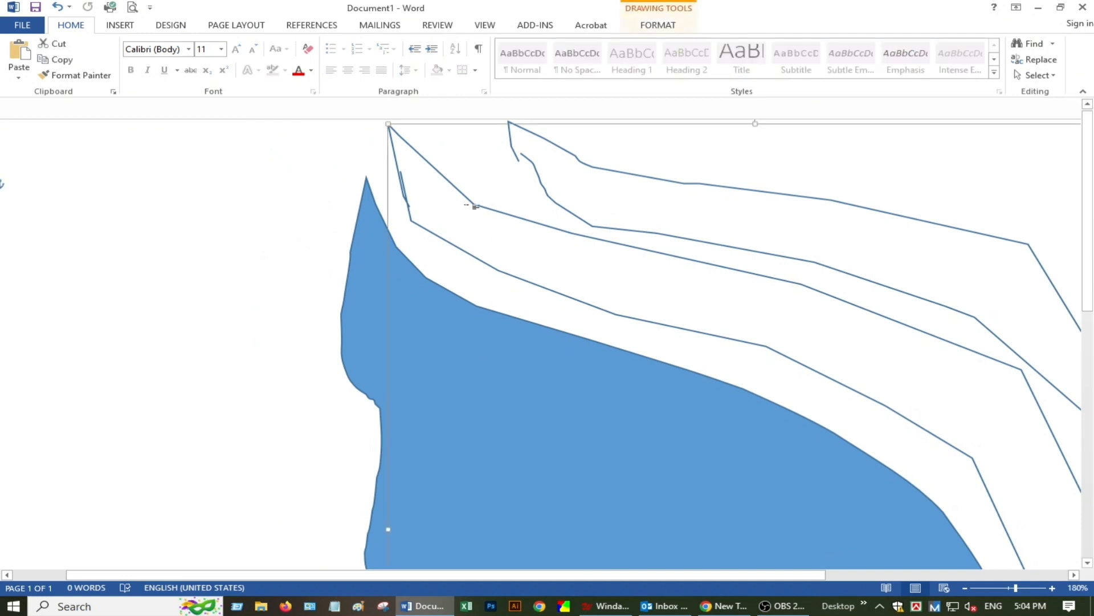
right_click(465, 200)
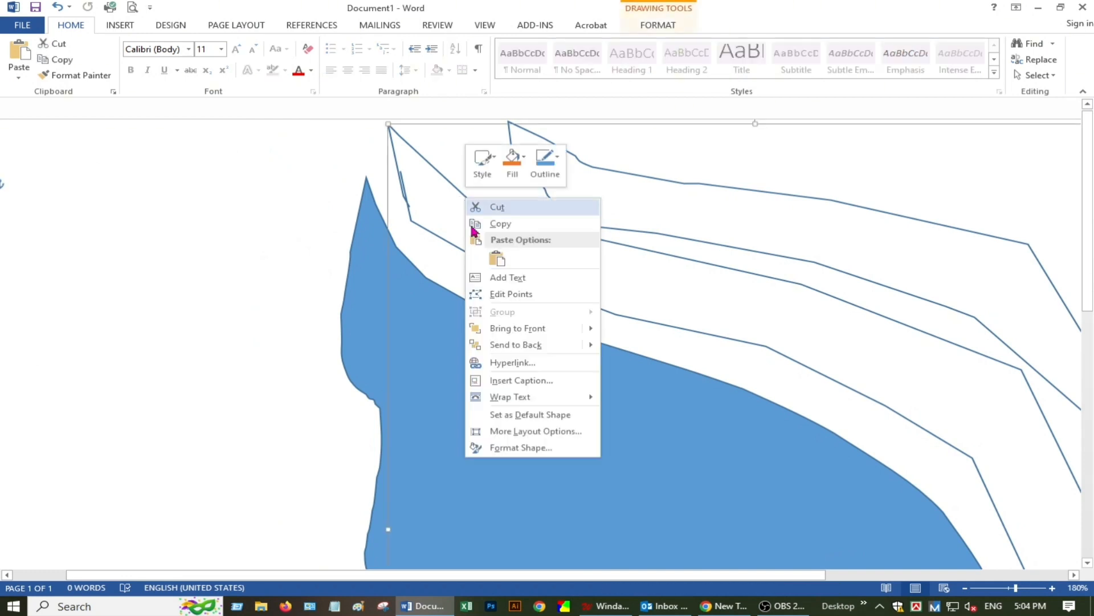
left_click(506, 294)
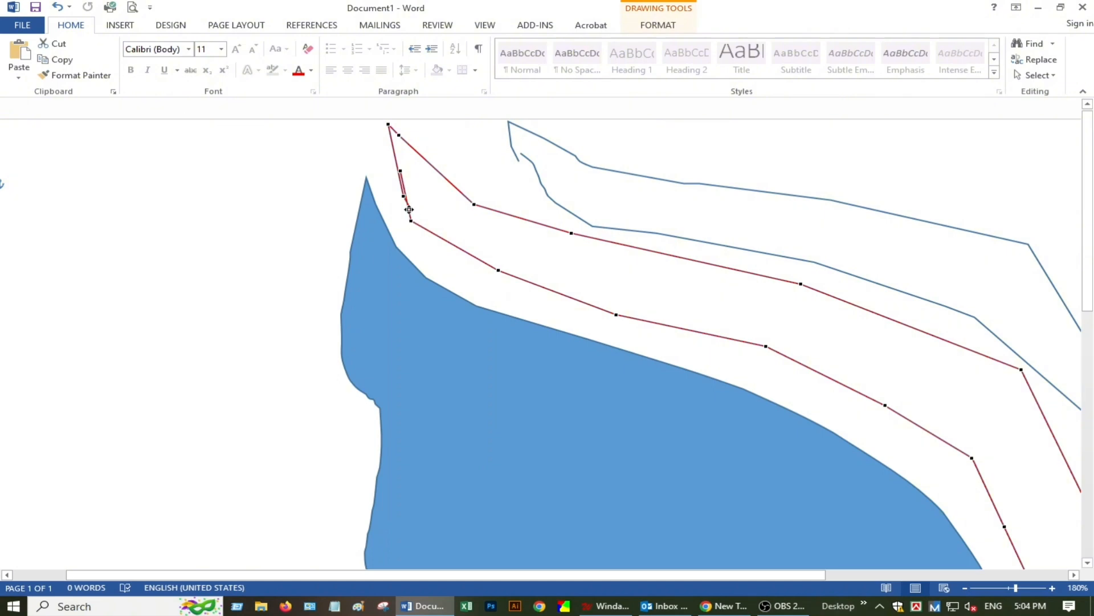
left_click(432, 220)
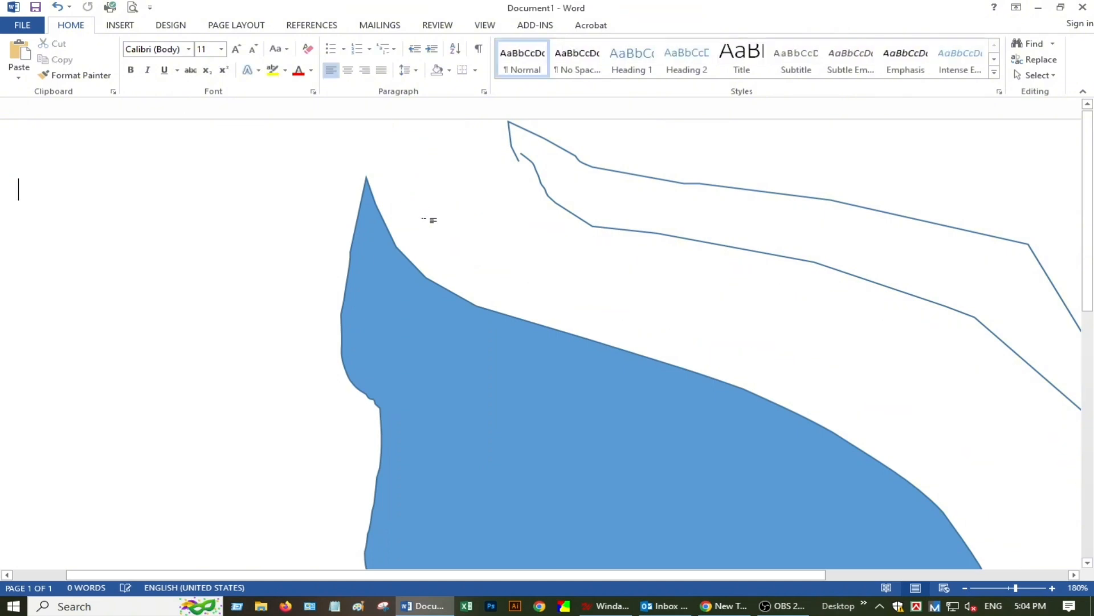
key("ctrl+z")
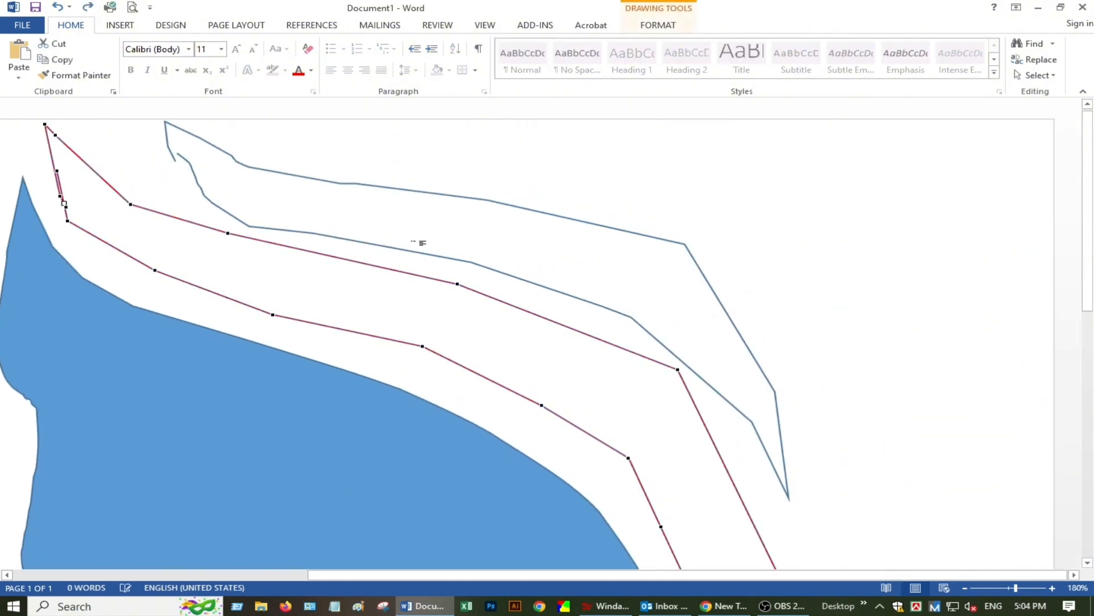
left_click_drag(68, 219, 101, 244)
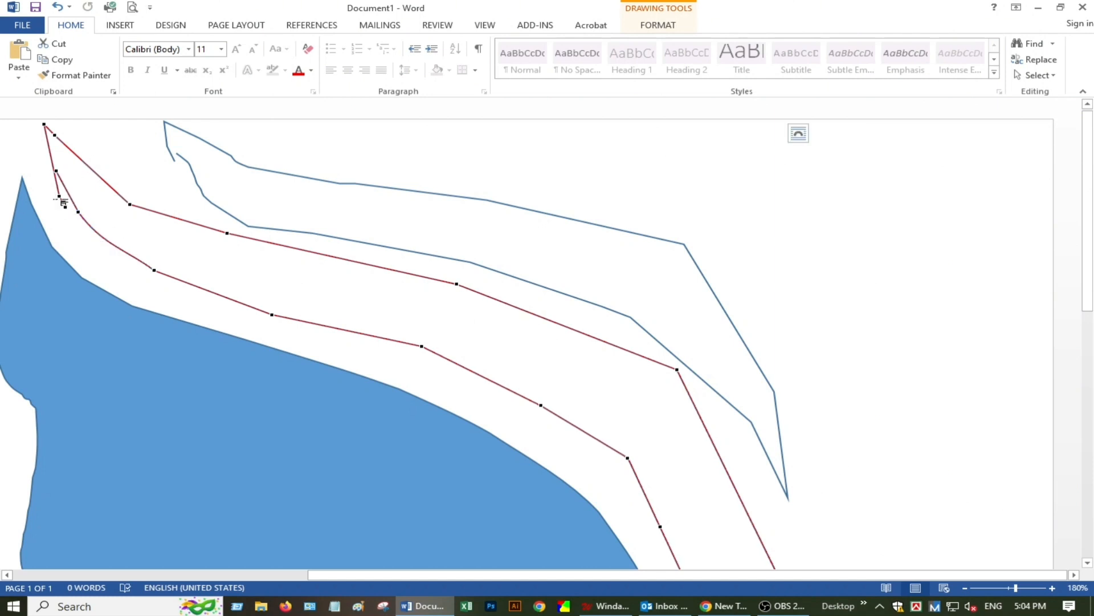
- Pull the inner hair band's stray tip points up toward its tip and curve the start of its upper edge
left_click(63, 203)
left_click_drag(64, 209, 132, 194)
left_click(154, 217)
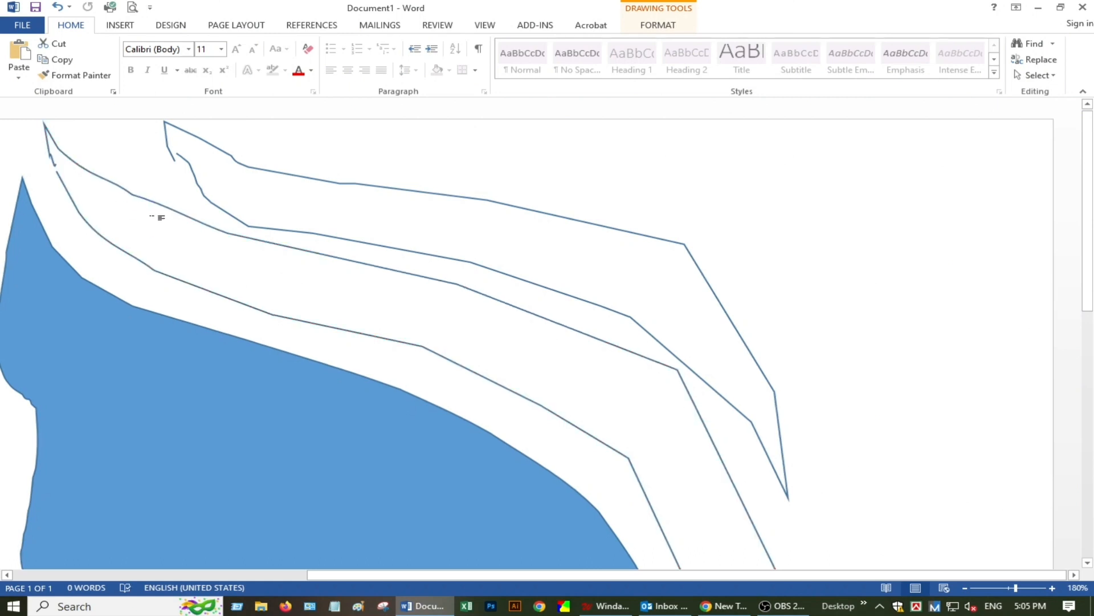
- Reopen the inner hair band's points and shift one point on each long edge to smooth the curves after the tip
left_click(408, 184)
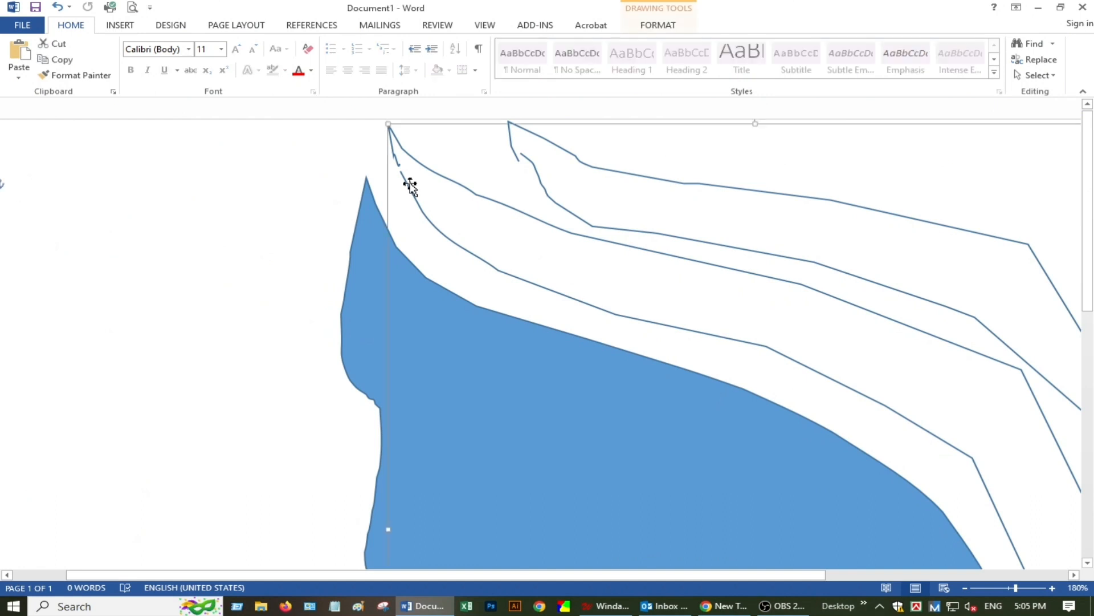
right_click(611, 245)
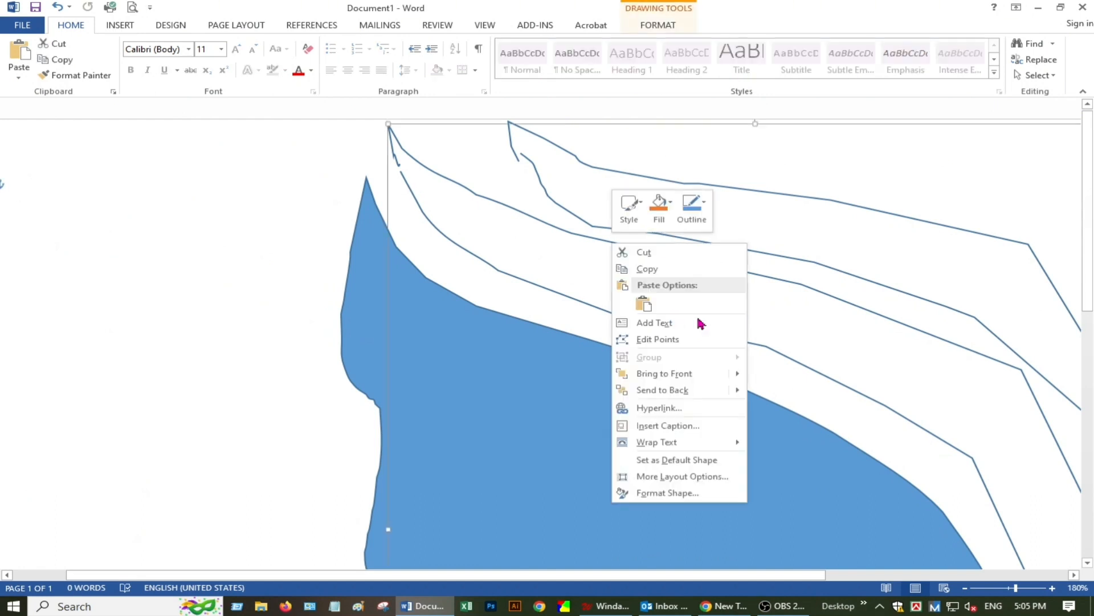
left_click(654, 339)
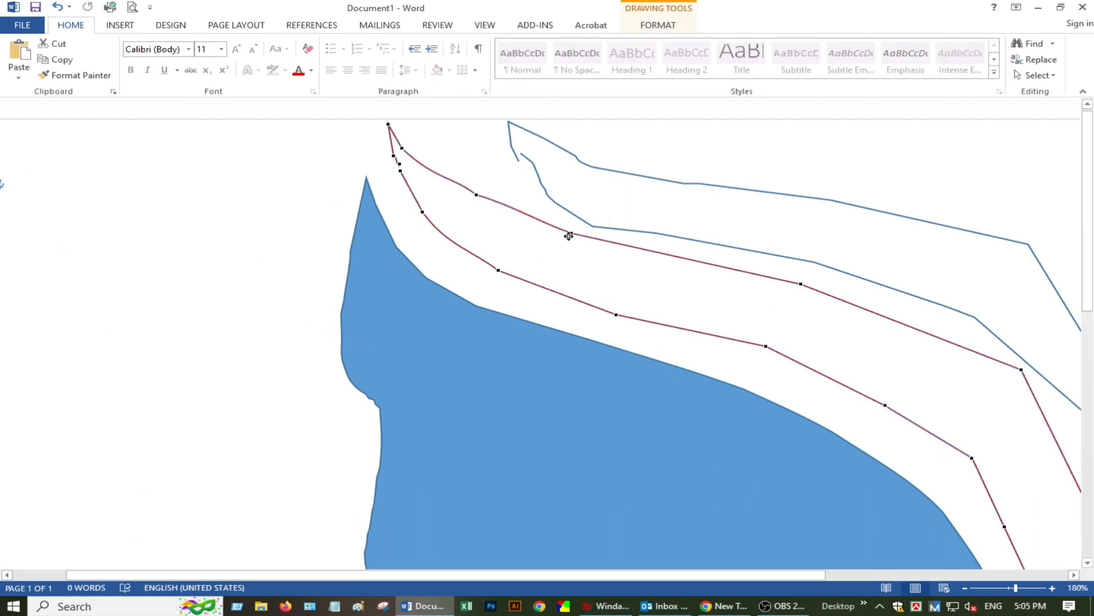
left_click_drag(569, 235, 595, 236)
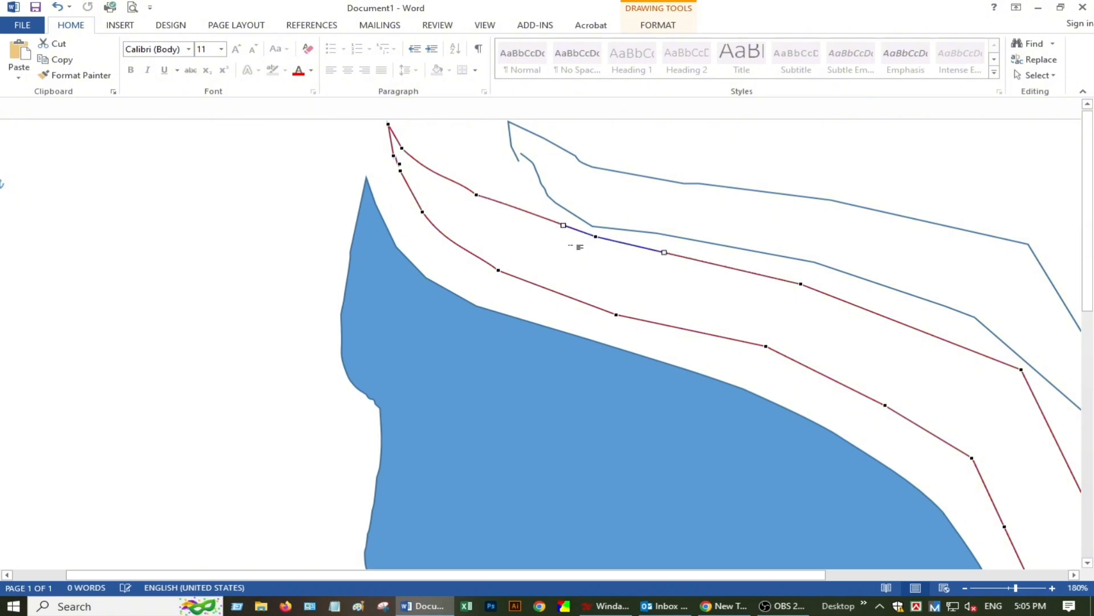
left_click_drag(497, 270, 469, 257)
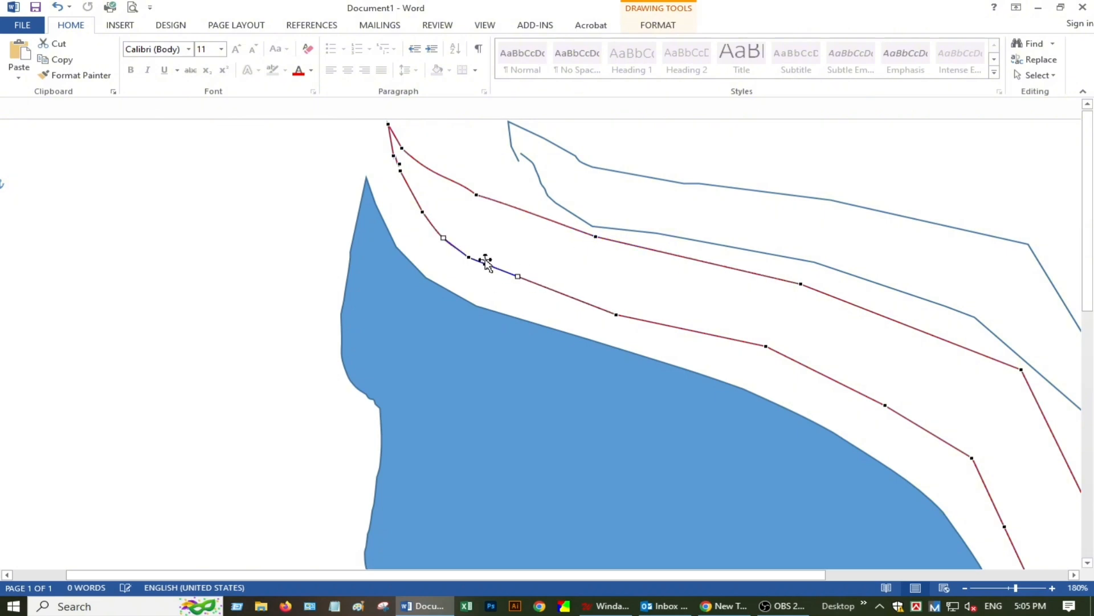
- Bend the middle of the inner hair band's lower edge into a smooth curve by adjusting two points and their handles
left_click_drag(618, 314, 563, 293)
left_click_drag(664, 319, 676, 318)
left_click_drag(766, 347, 722, 329)
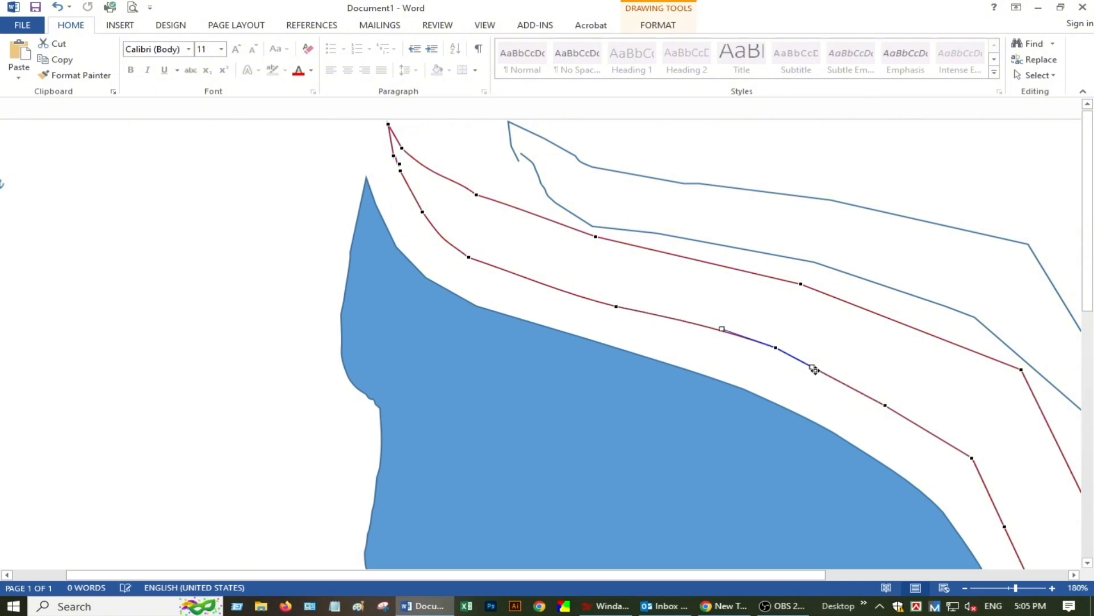
left_click_drag(812, 367, 822, 367)
- Adjust both handles of the inner hair band's lower-edge point just before the sharp downward bend to curve that stretch
scroll(912, 411, "down", 3)
left_click(882, 290)
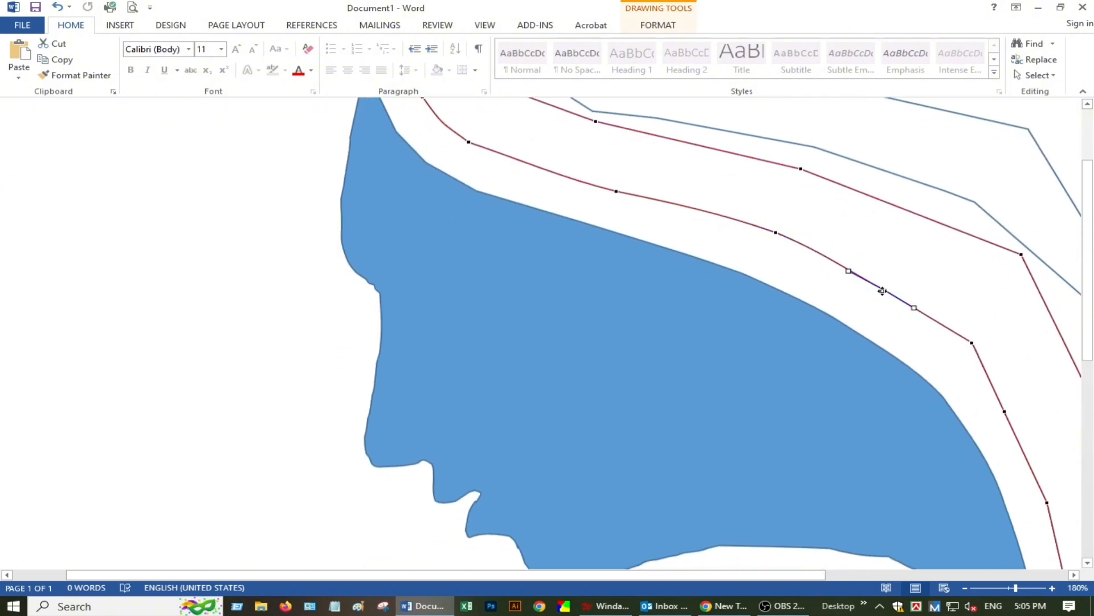
left_click_drag(849, 271, 852, 269)
left_click_drag(915, 307, 928, 312)
- Move the inner hair band's lower-edge point at the sharp downward bend inward and adjust its handles to round the corner
left_click_drag(972, 343, 943, 336)
scroll(848, 376, "up", 3)
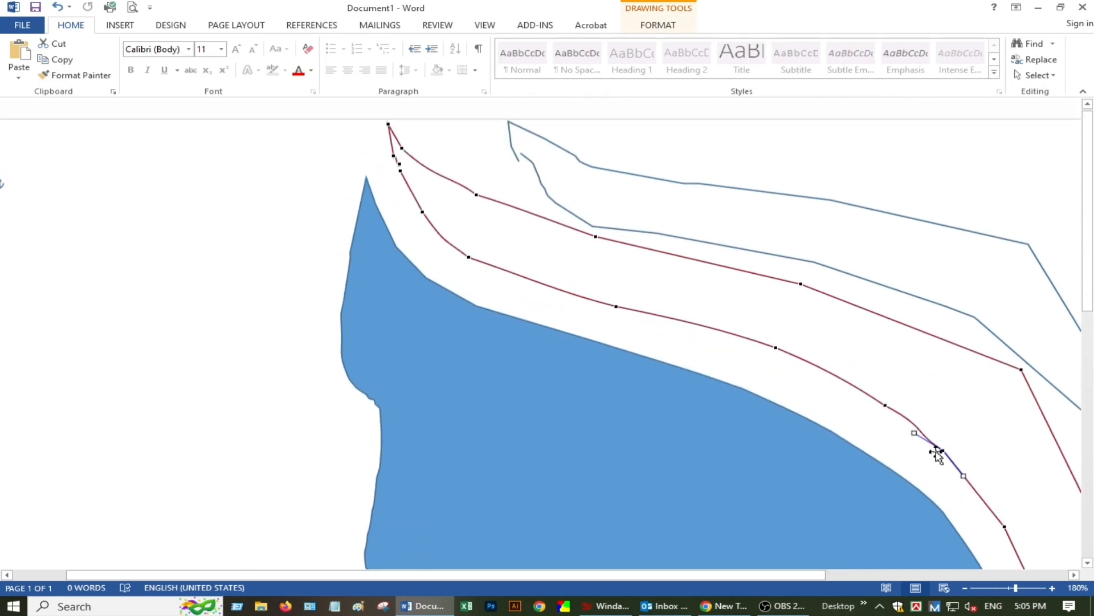
left_click_drag(946, 450, 908, 420)
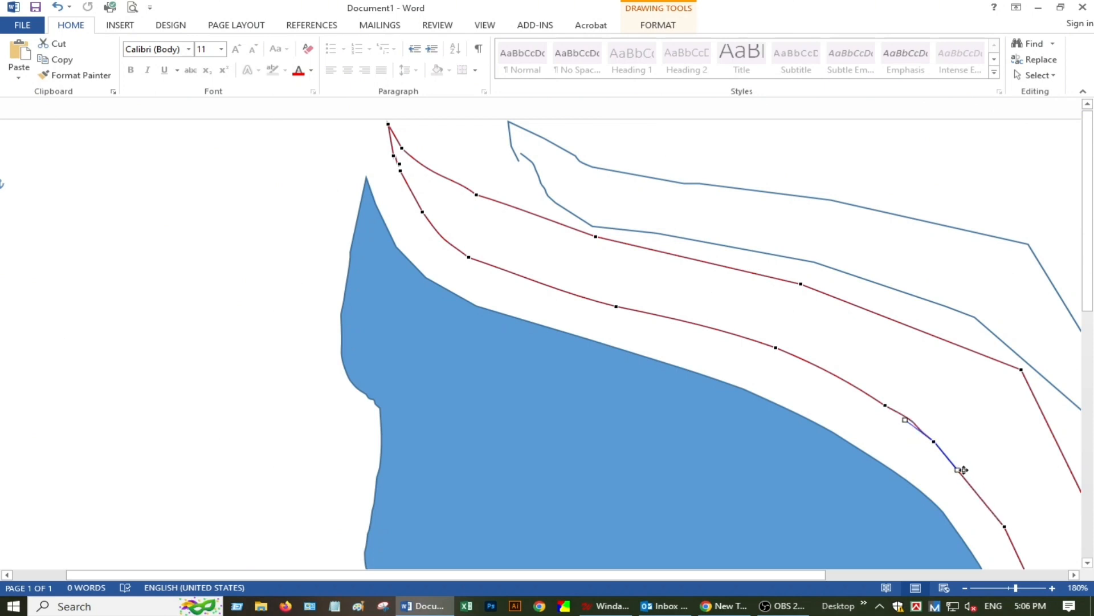
left_click_drag(962, 469, 977, 478)
- Smooth the descending stretch of the inner hair band's lower edge by adjusting two points' handles and pulling the kinked point below into line
scroll(878, 451, "down", 5)
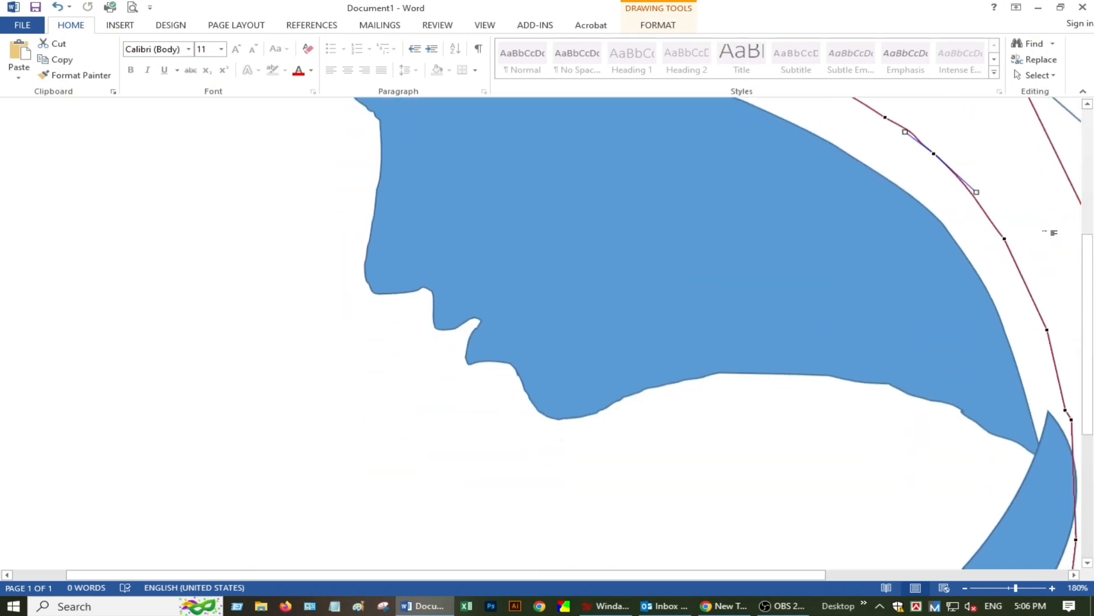
left_click_drag(1001, 239, 1007, 235)
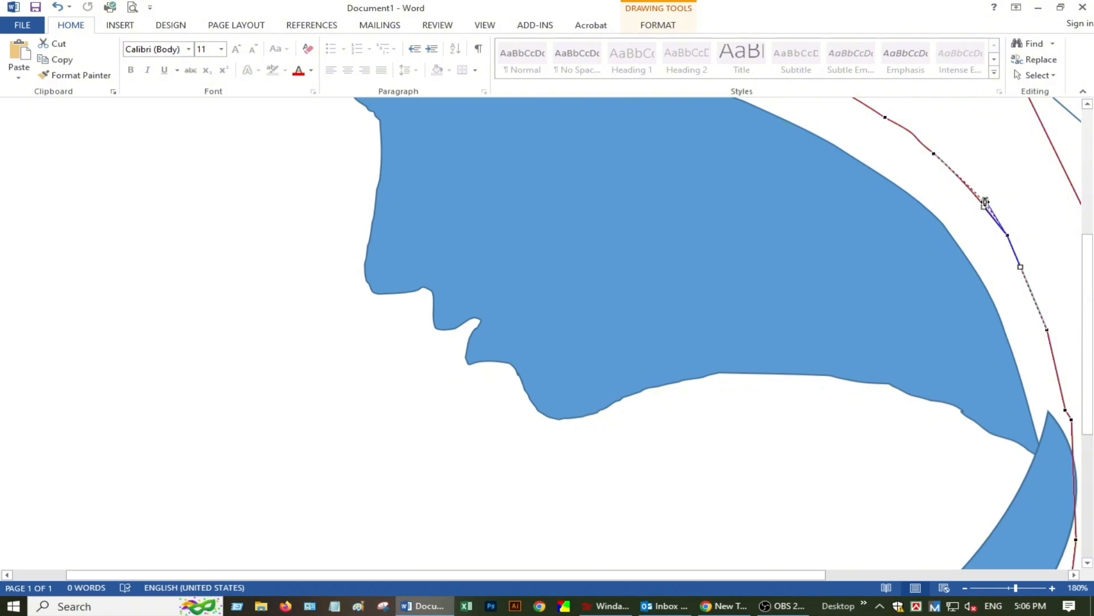
left_click_drag(1024, 267, 1032, 272)
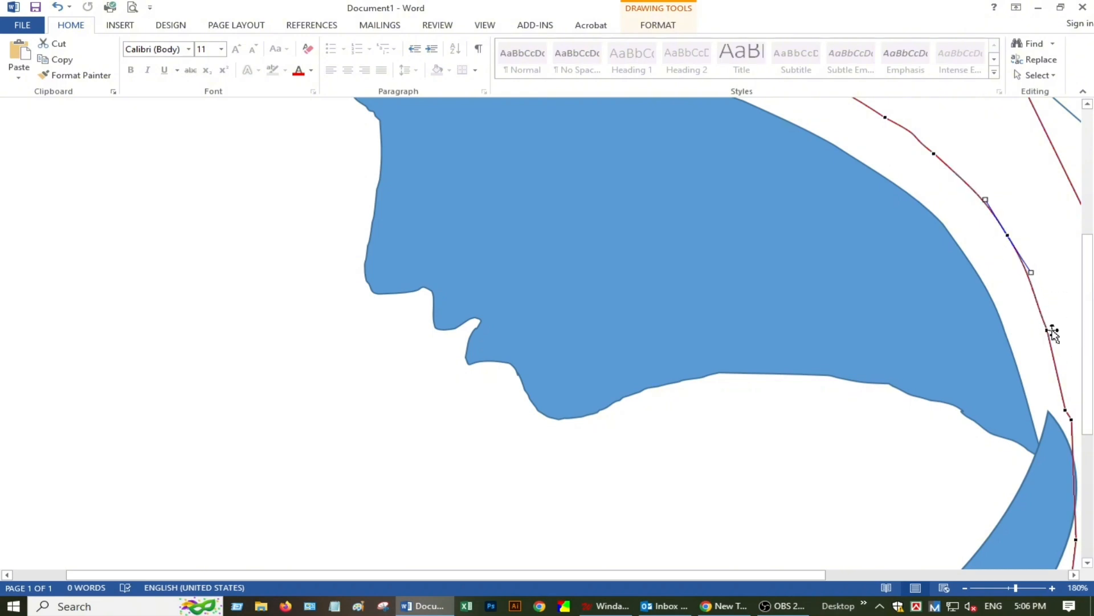
left_click_drag(1049, 331, 769, 292)
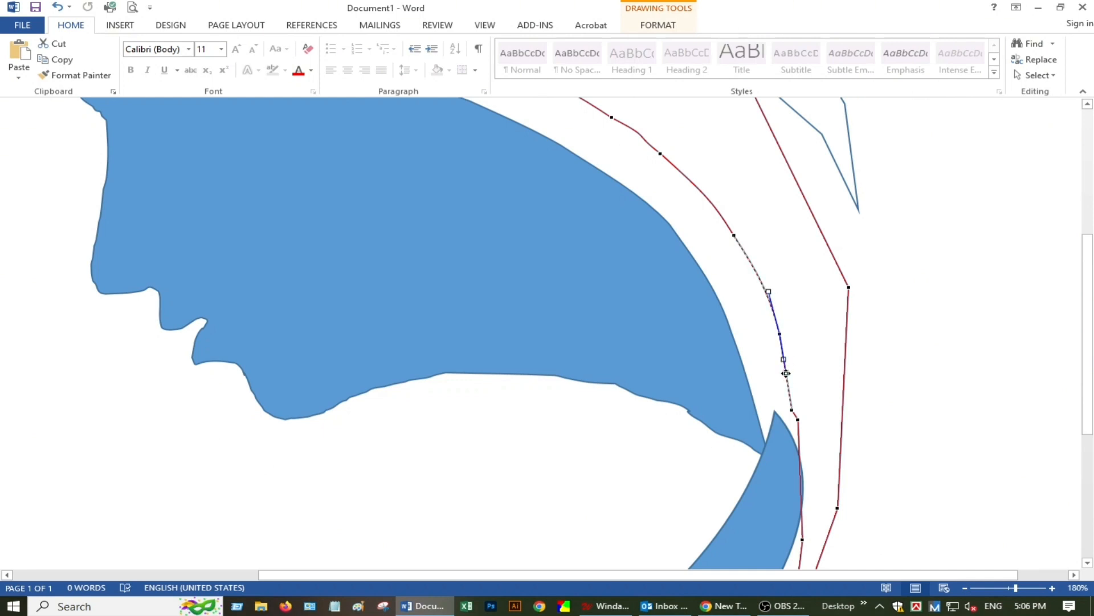
left_click_drag(786, 373, 786, 372)
left_click_drag(798, 422, 792, 421)
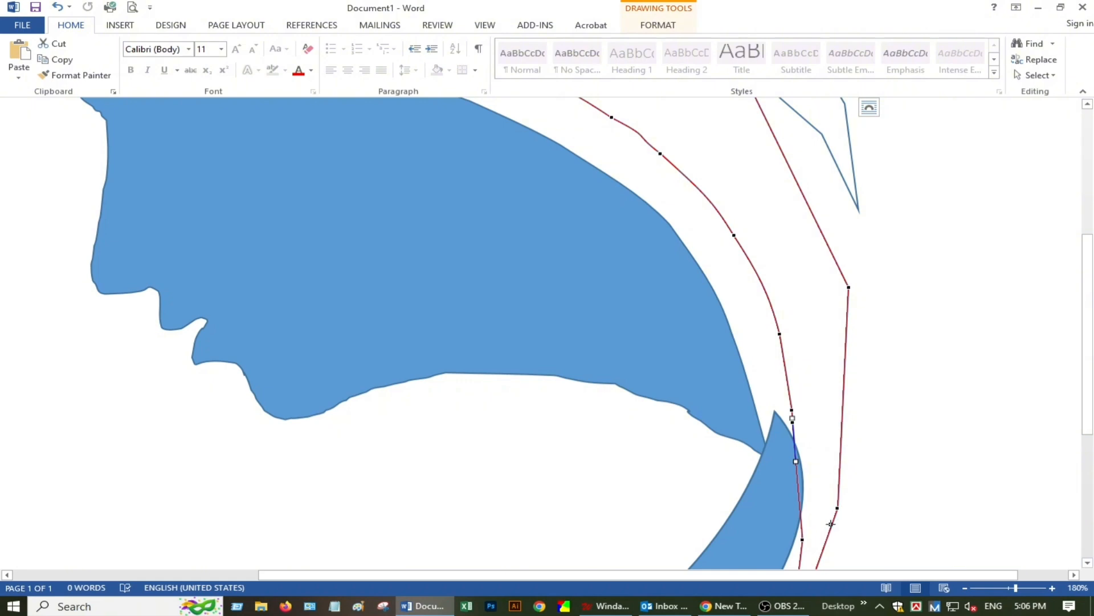
- Adjust the lowest outer-edge point of the inner hair band and its handles so the edge bulges outward above the bottom tip
scroll(836, 513, "down", 3)
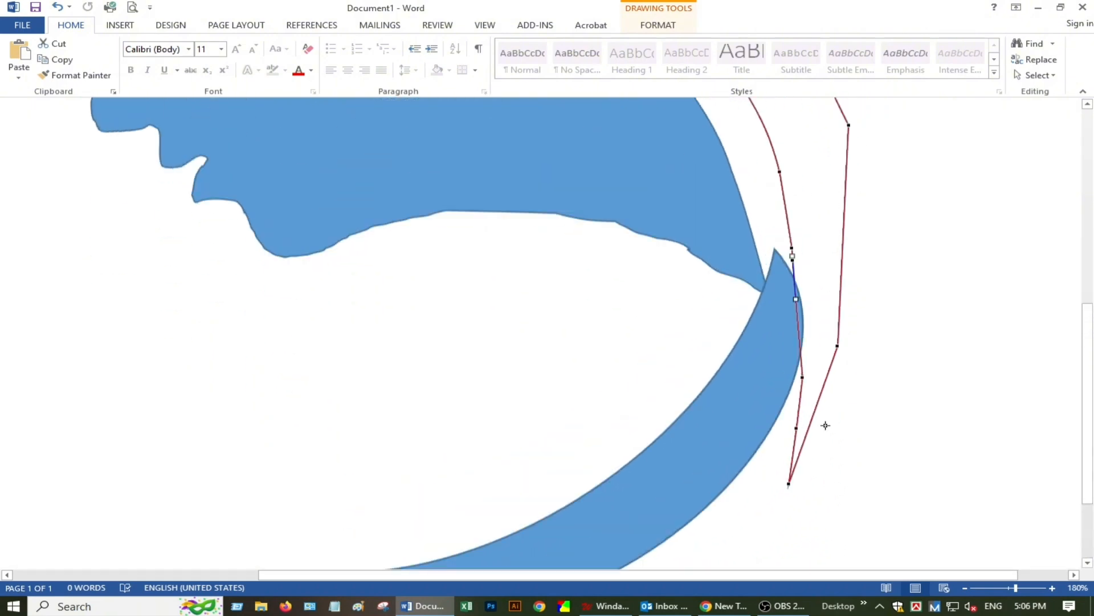
scroll(833, 410, "up", 1)
left_click(834, 385)
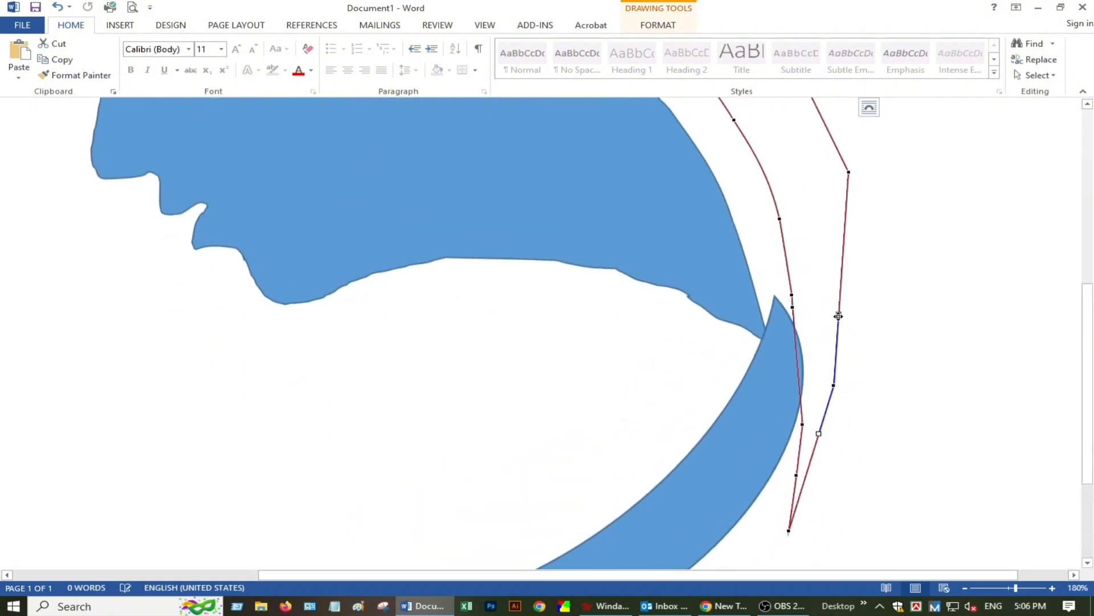
left_click_drag(839, 315, 865, 279)
mouse_move(818, 434)
left_mouse_down()
mouse_move(823, 446)
mouse_move(820, 437)
left_mouse_up()
- Pull both handles of the next outer-edge point up on the inner hair band outward to curve the edge around it
scroll(894, 237, "up", 4)
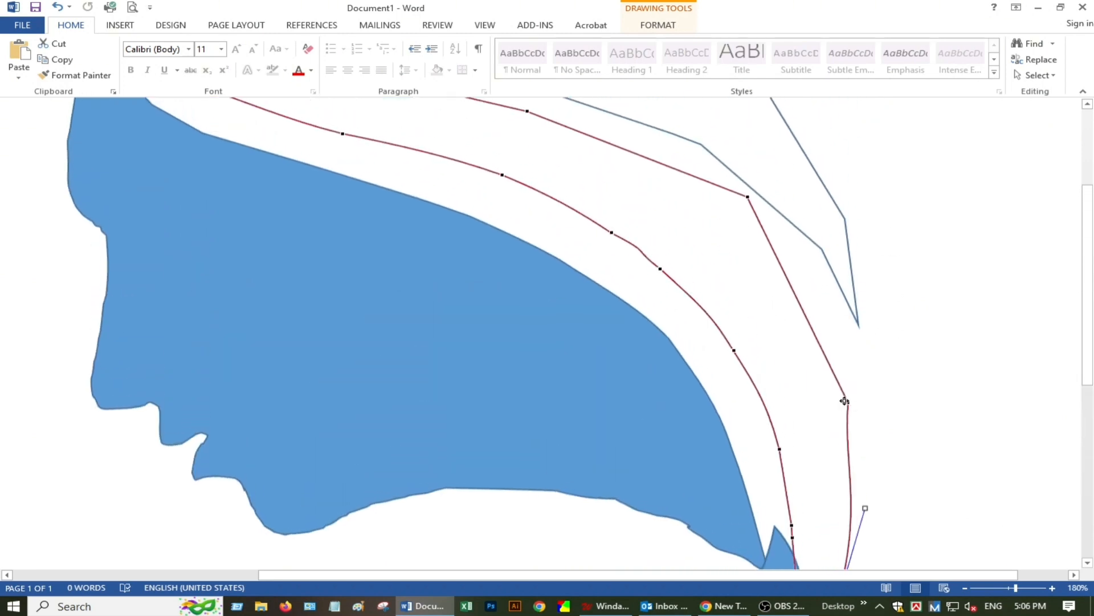
left_click(849, 406)
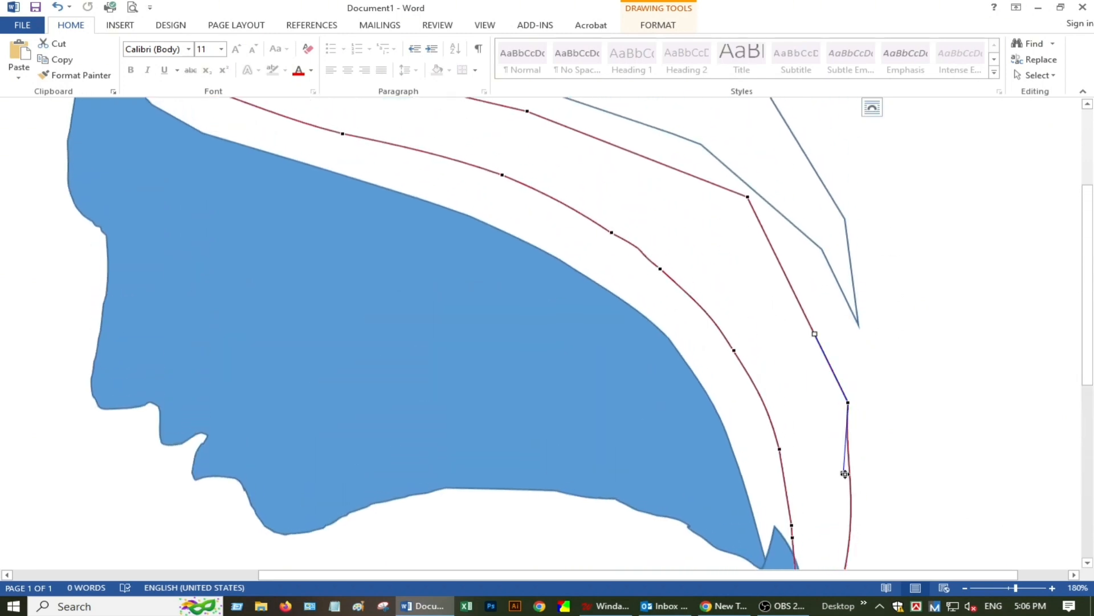
left_click_drag(845, 474, 864, 491)
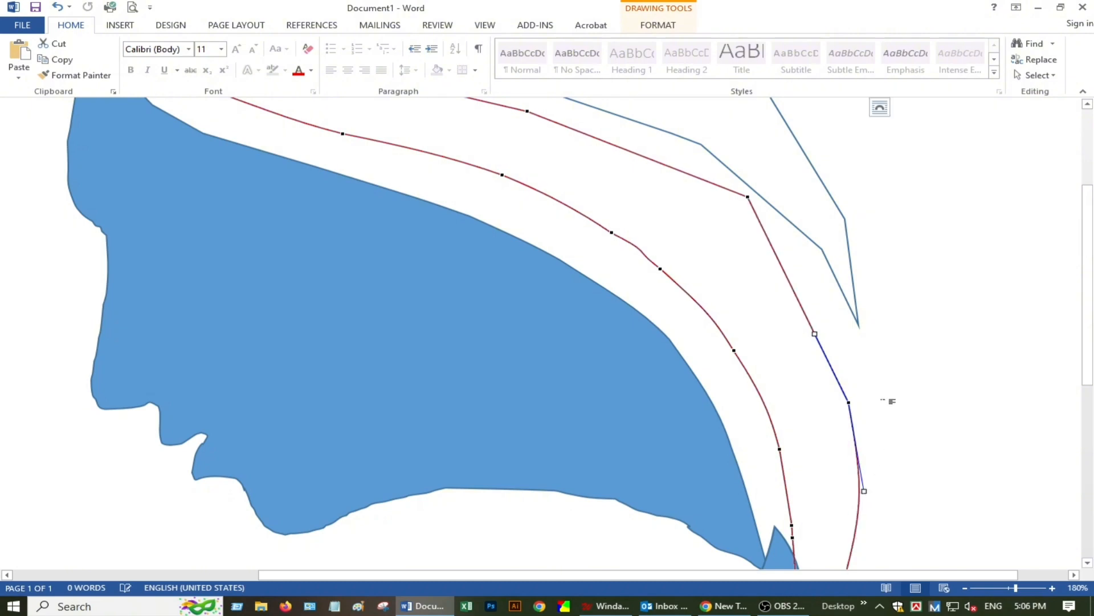
left_click_drag(817, 332, 831, 325)
- Round the inner hair band's upper-edge corner with both of its handles and ease the curve at the neighbouring point toward the tip
scroll(816, 399, "up", 3)
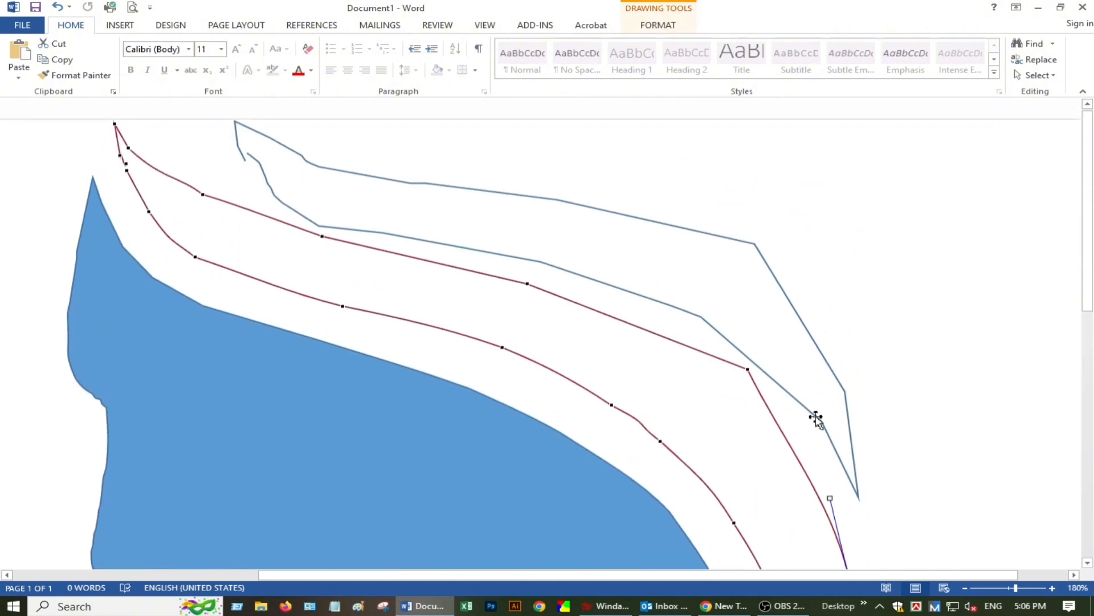
left_click(749, 369)
left_click_drag(783, 439, 820, 444)
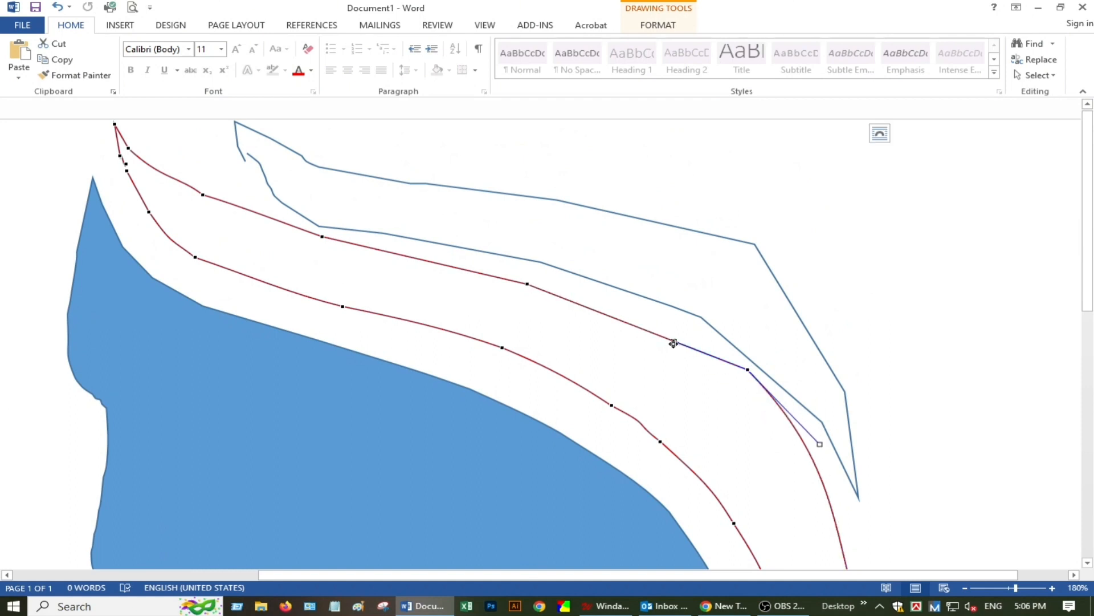
left_click_drag(674, 343, 673, 320)
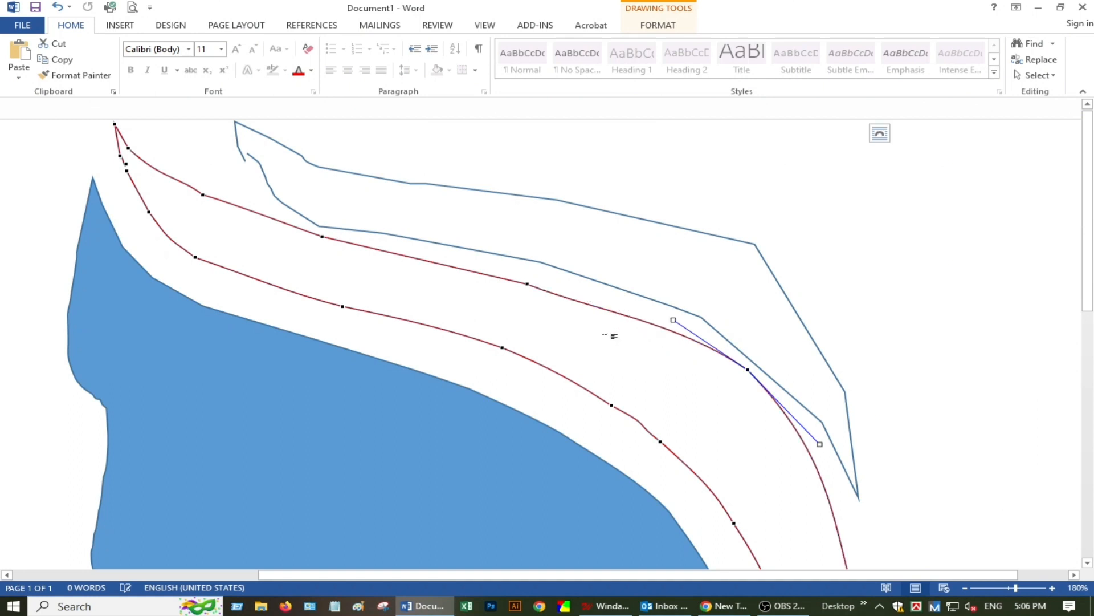
left_click(527, 283)
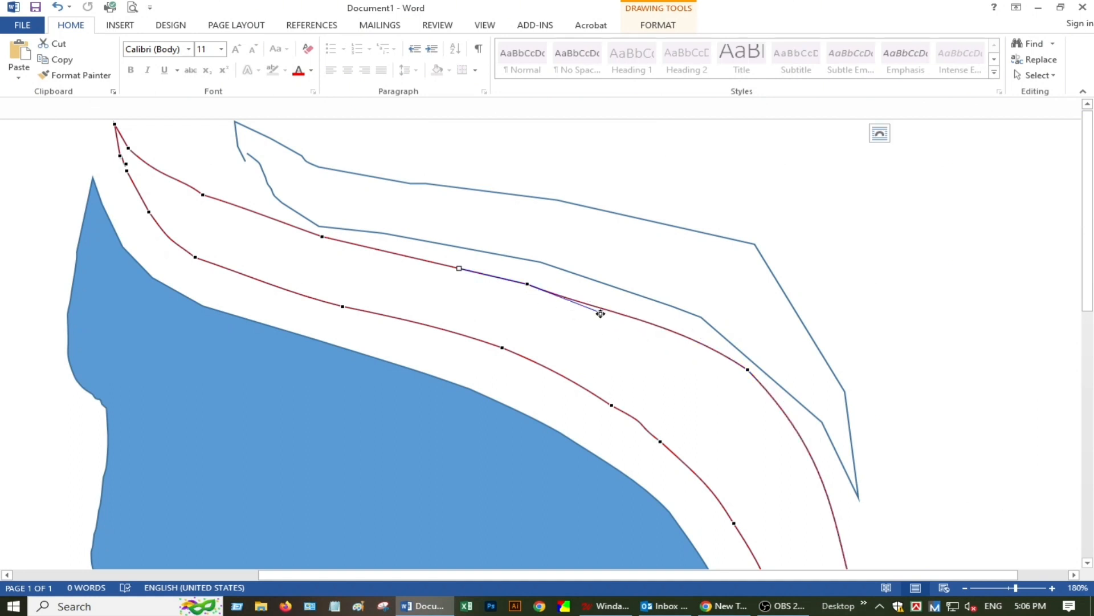
left_click_drag(600, 313, 613, 304)
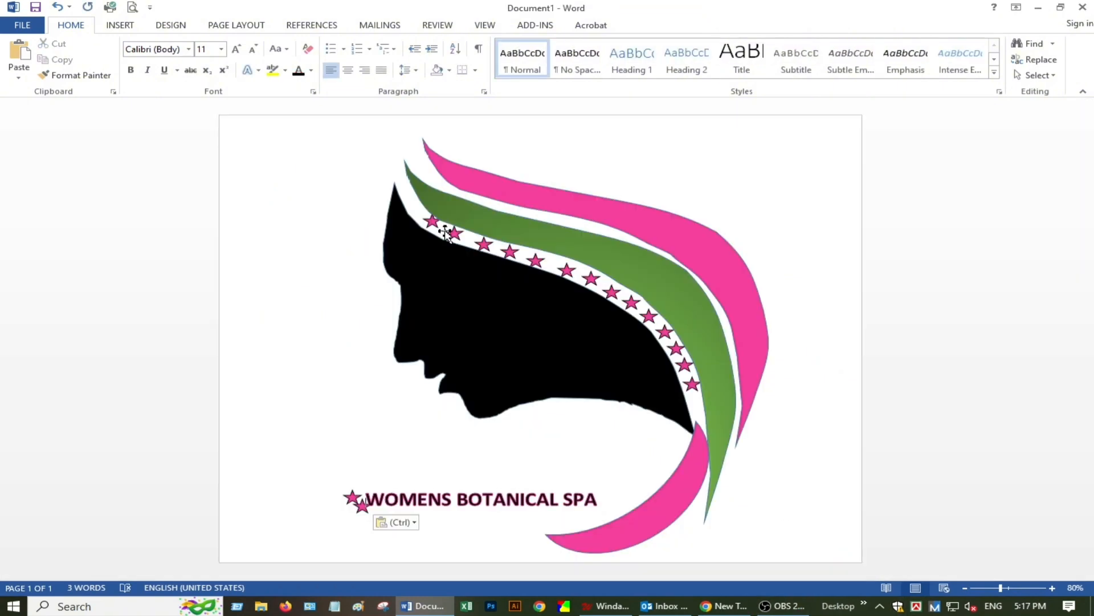
left_click(123, 26)
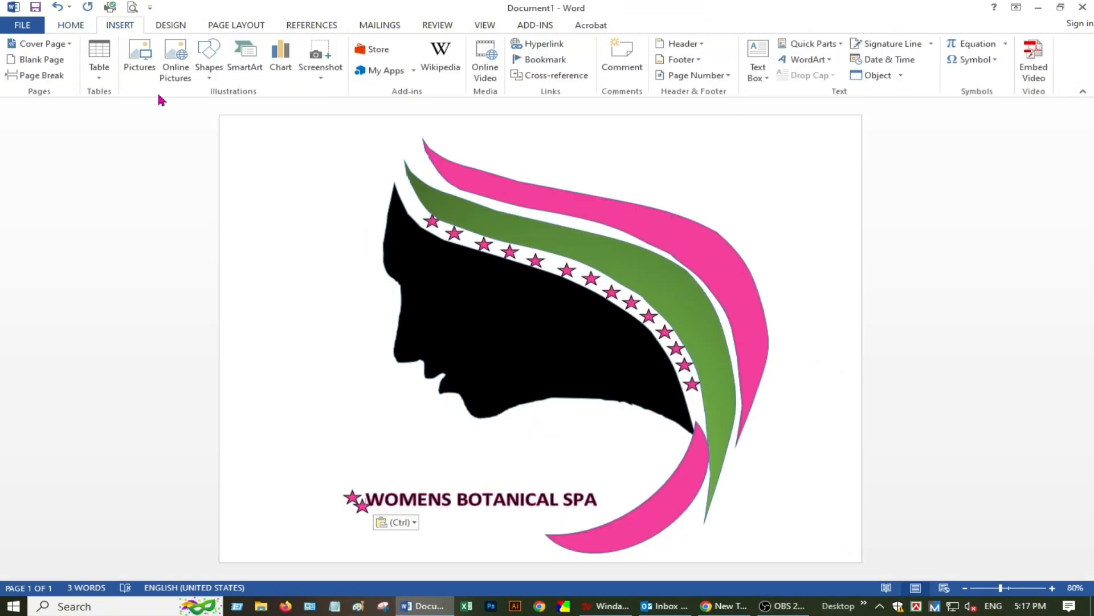
left_click(211, 74)
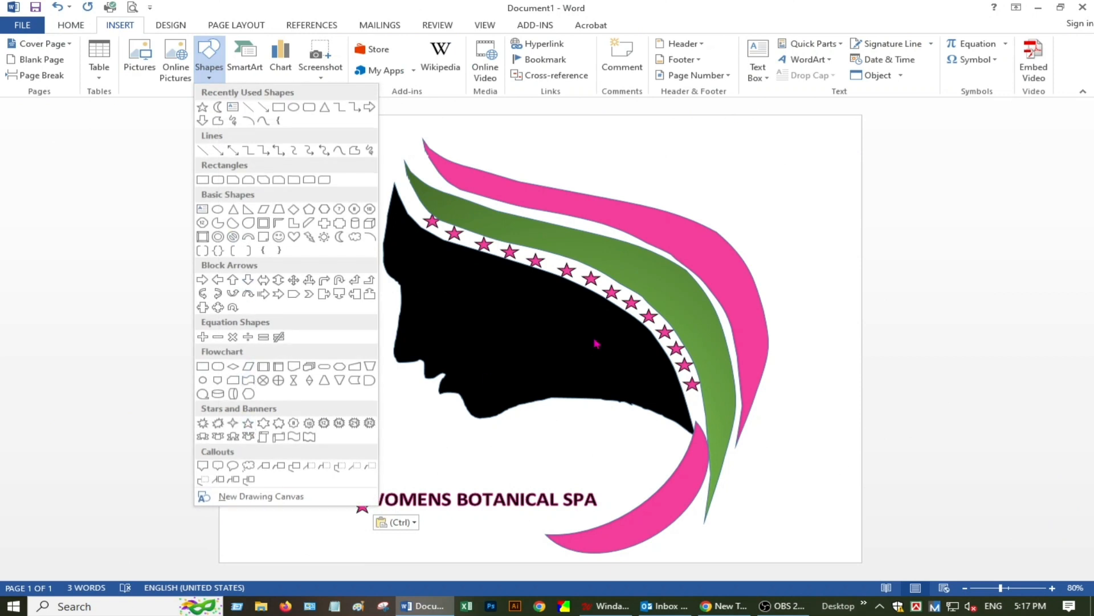
left_click(793, 423)
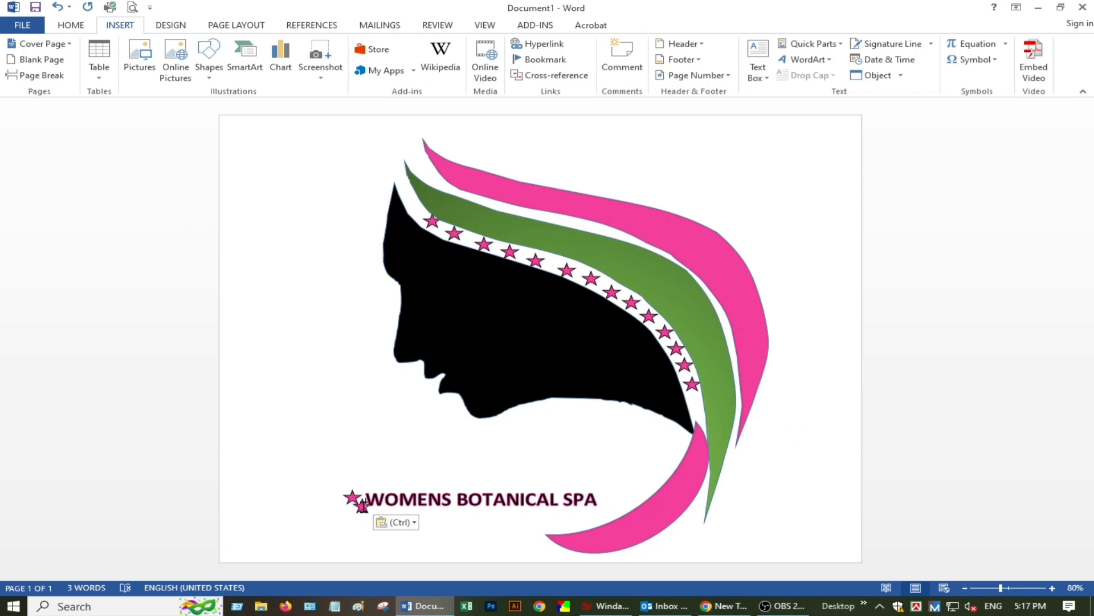
- Undo the accidental shift of the WOMENS BOTANICAL SPA text and the extra star pasted over its start
key("BackSpace")
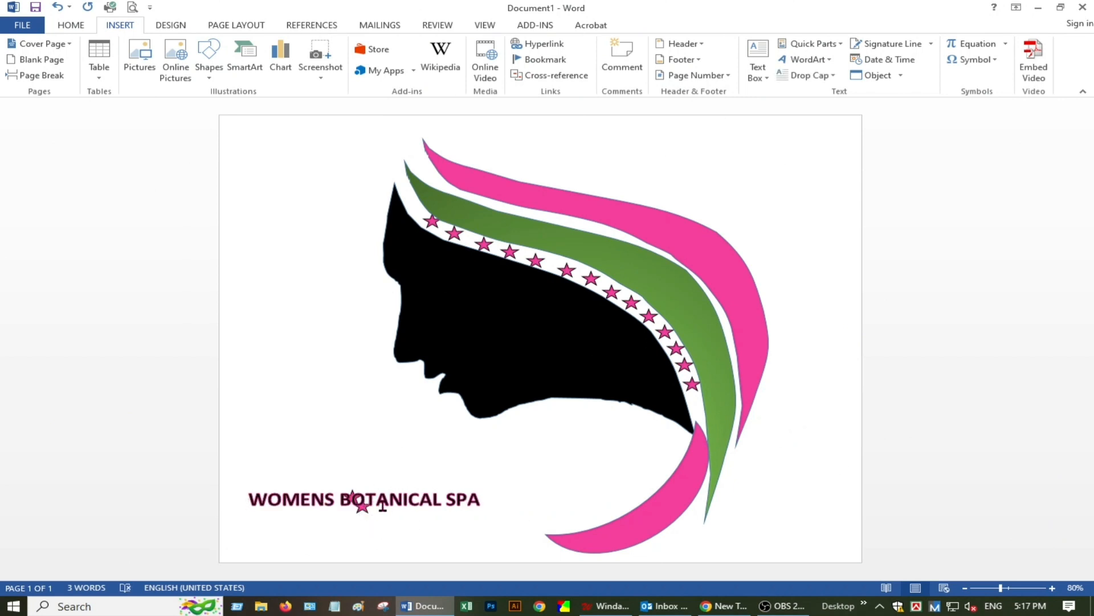
key("ctrl+z")
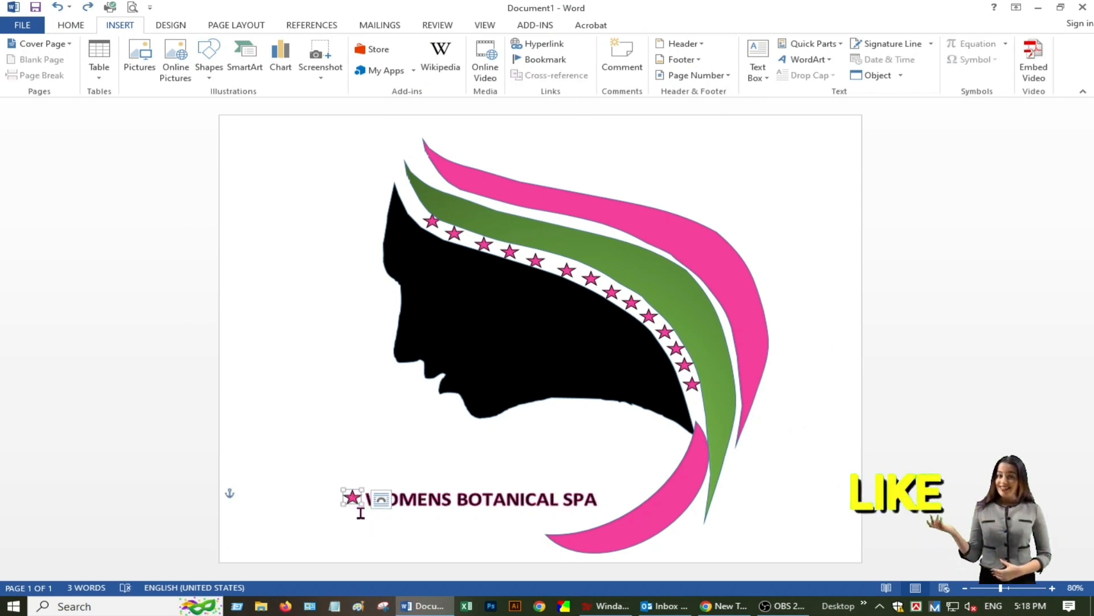
left_click(247, 425)
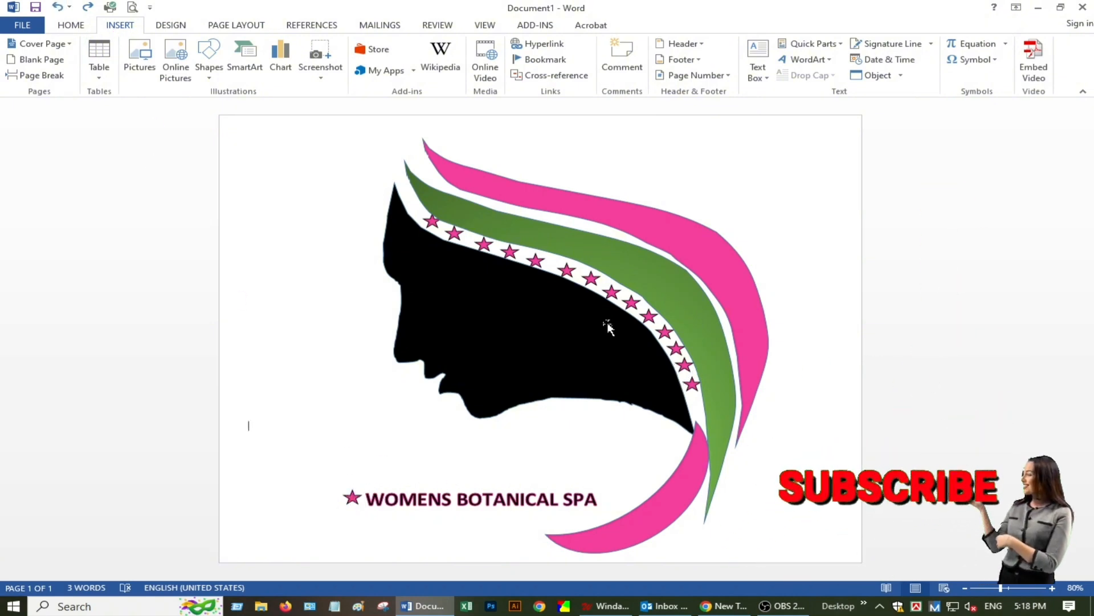
- Duplicate a star from the row along the hairline and place the copy just after WOMENS BOTANICAL SPA, level with the text
left_click(676, 349)
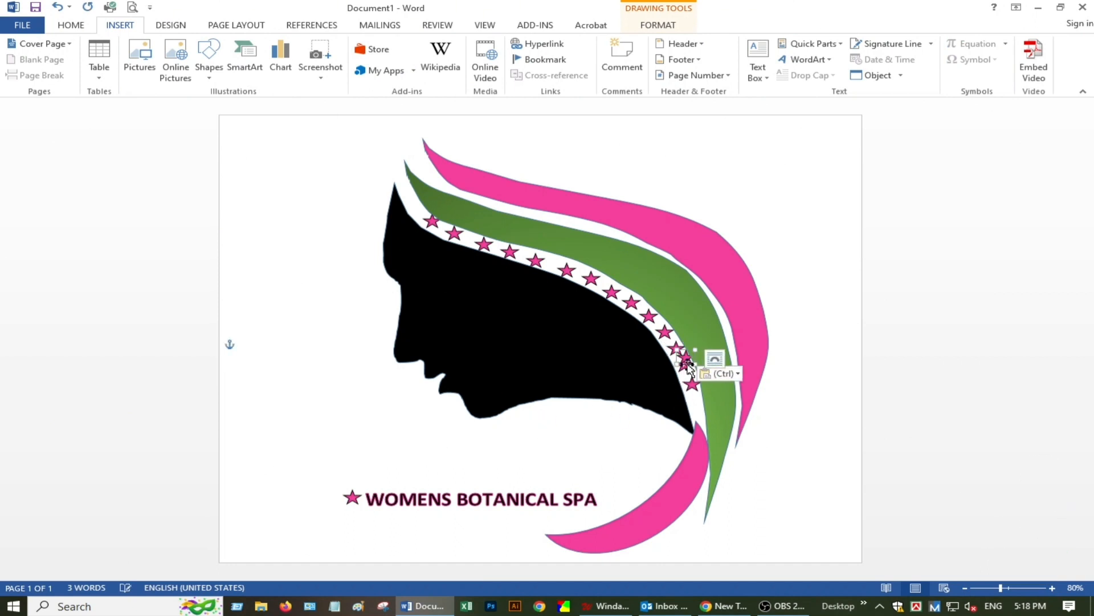
left_click_drag(677, 350, 625, 467)
left_click_drag(623, 491, 610, 497)
left_click(816, 486)
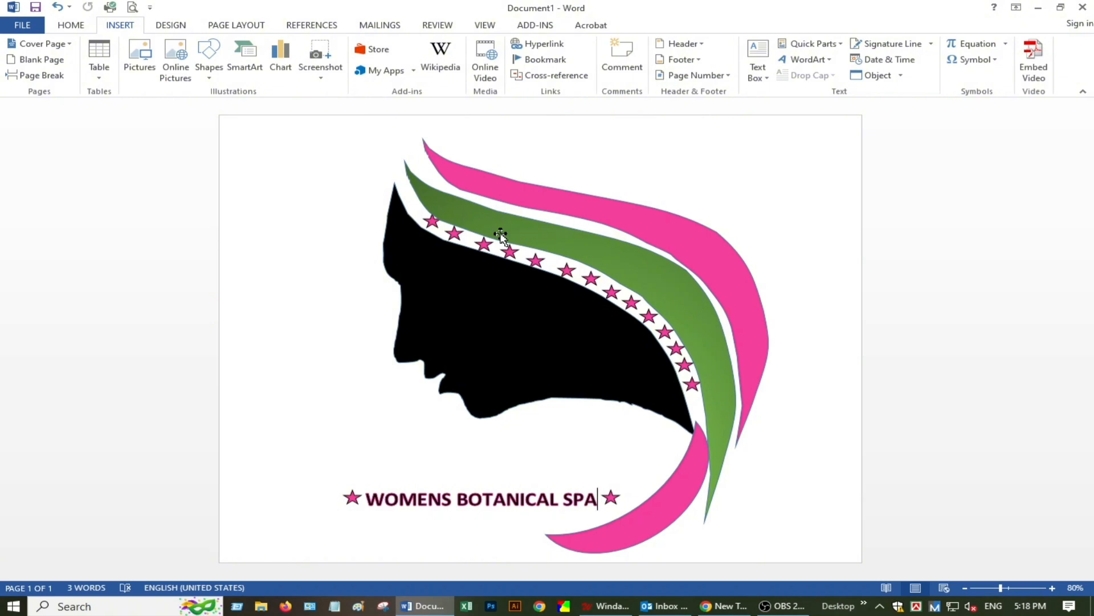
- Set the outline weight of the black face silhouette to ¼ pt and deselect it
left_click(529, 315)
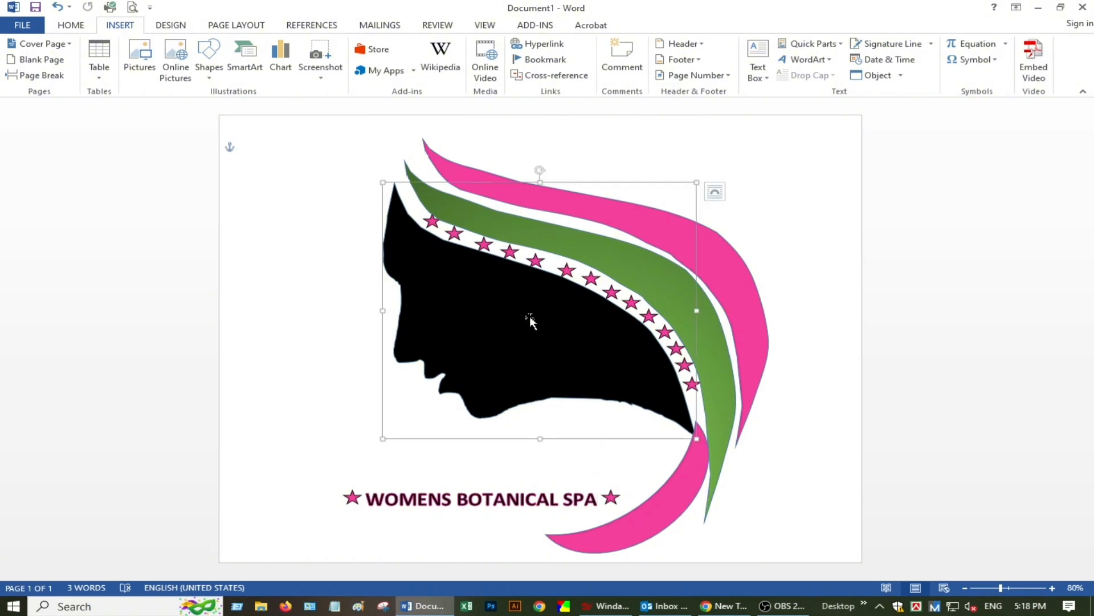
left_click(70, 25)
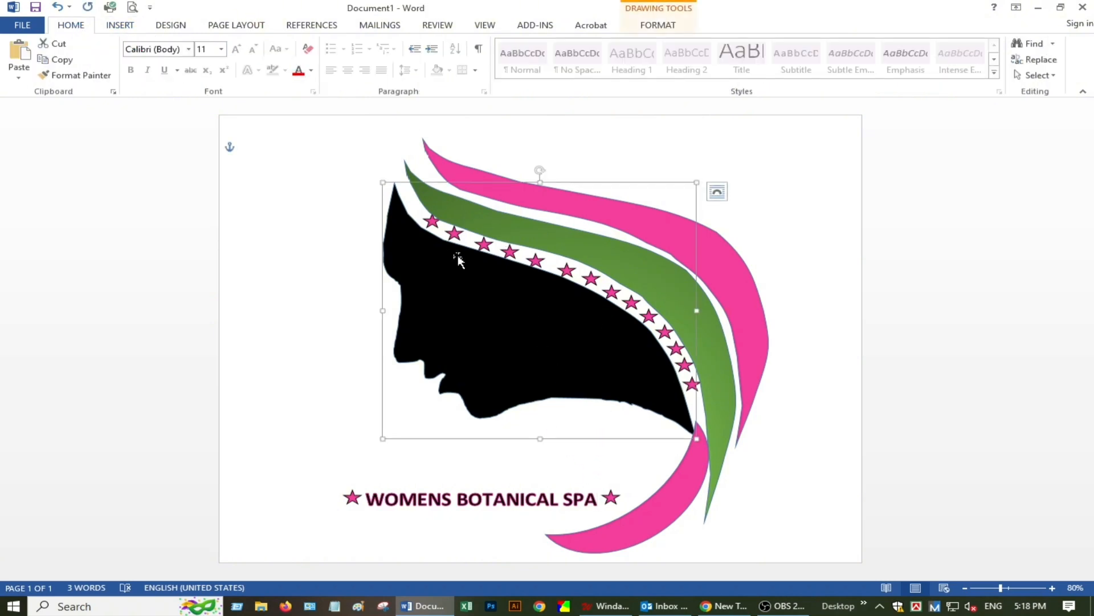
double_click(465, 276)
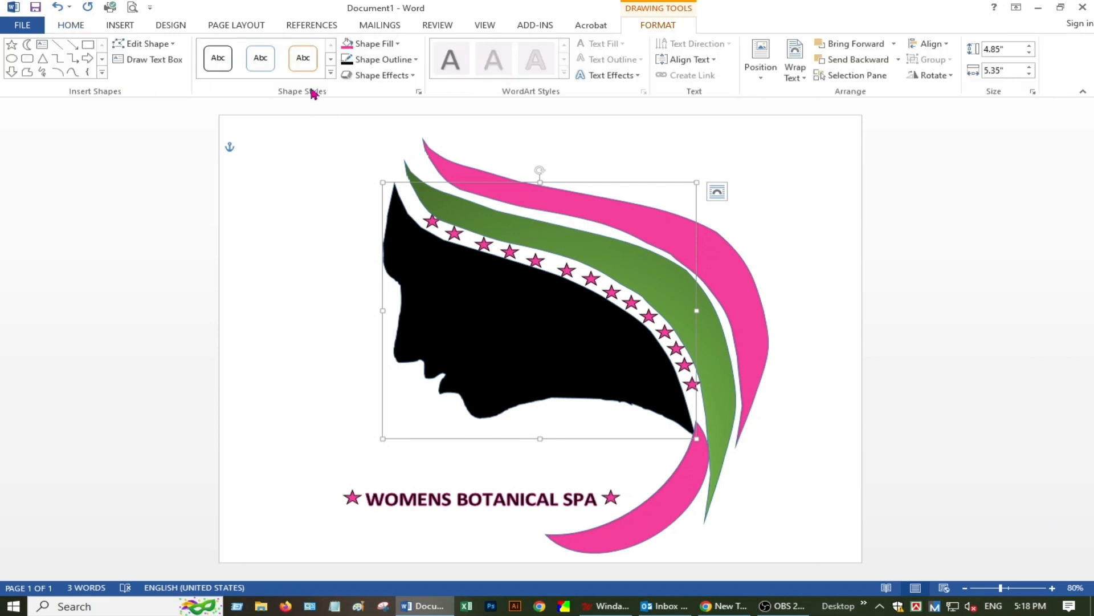
left_click(416, 61)
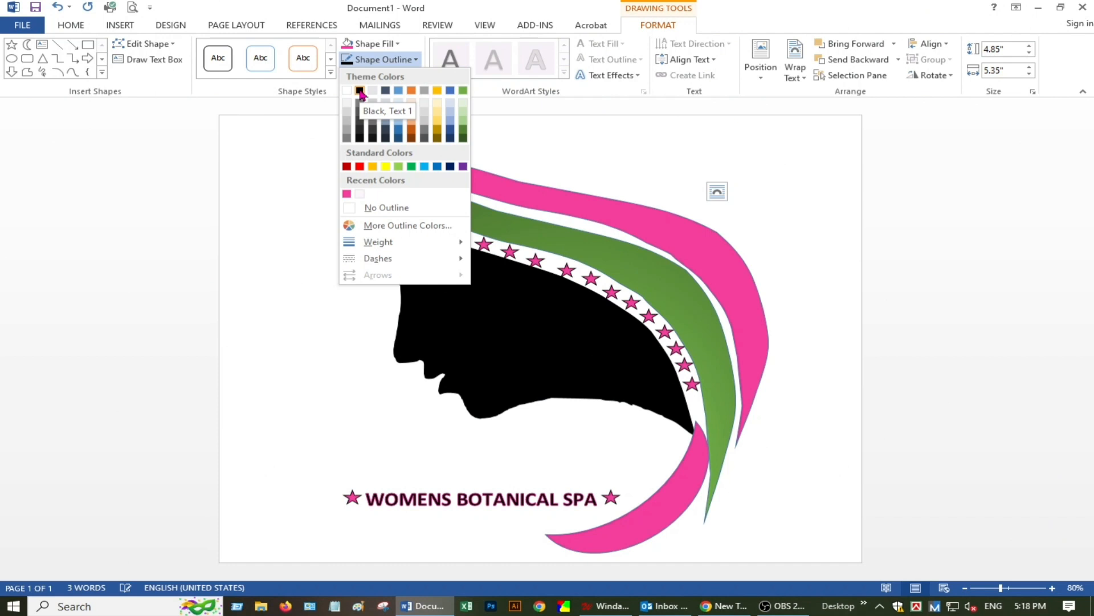
mouse_move(462, 243)
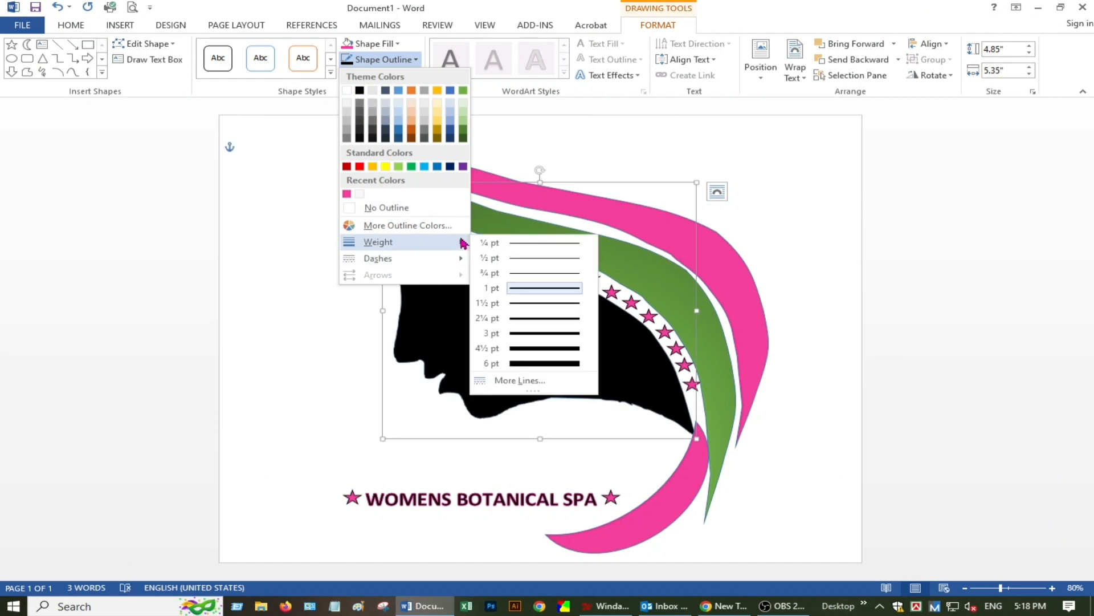
left_click(533, 244)
left_click(836, 411)
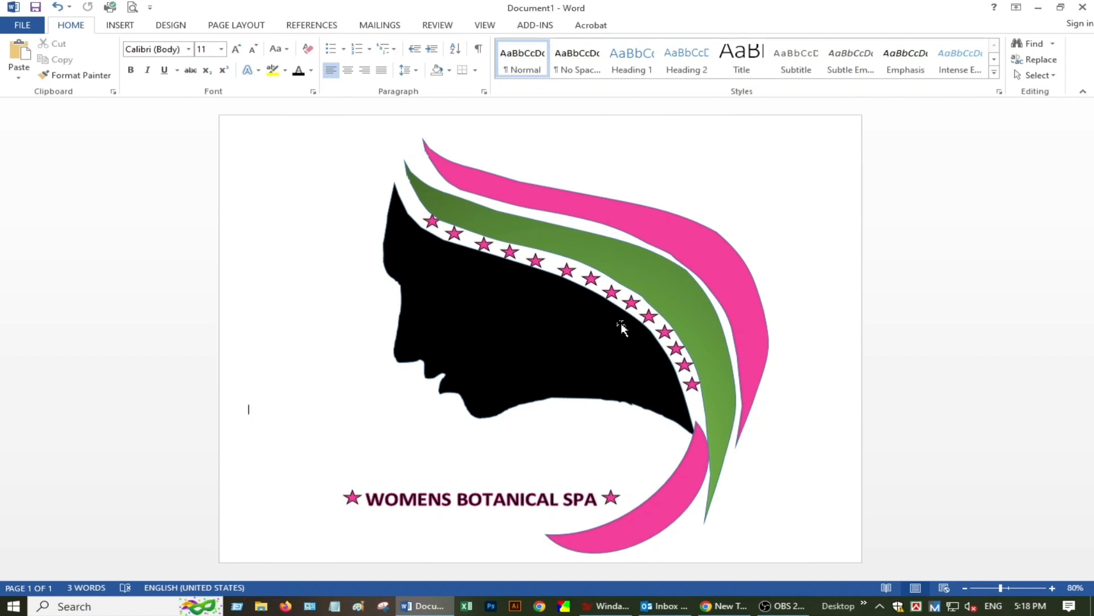
- Set the outline colour of the green hair band and the outer pink hair band to Black, Text 1
left_click(660, 263)
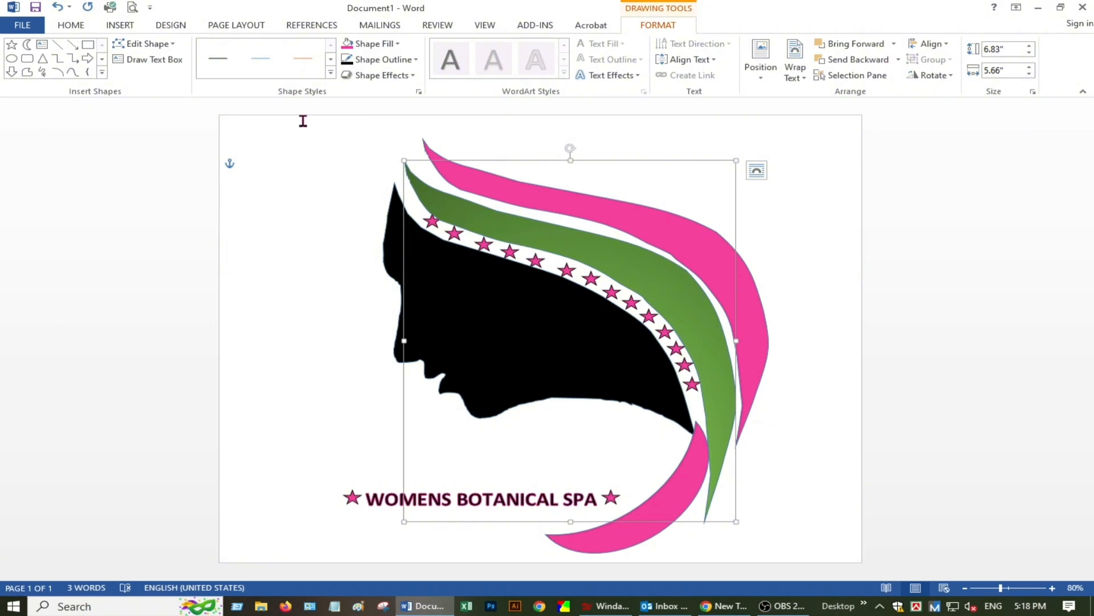
left_click(414, 67)
left_click(362, 95)
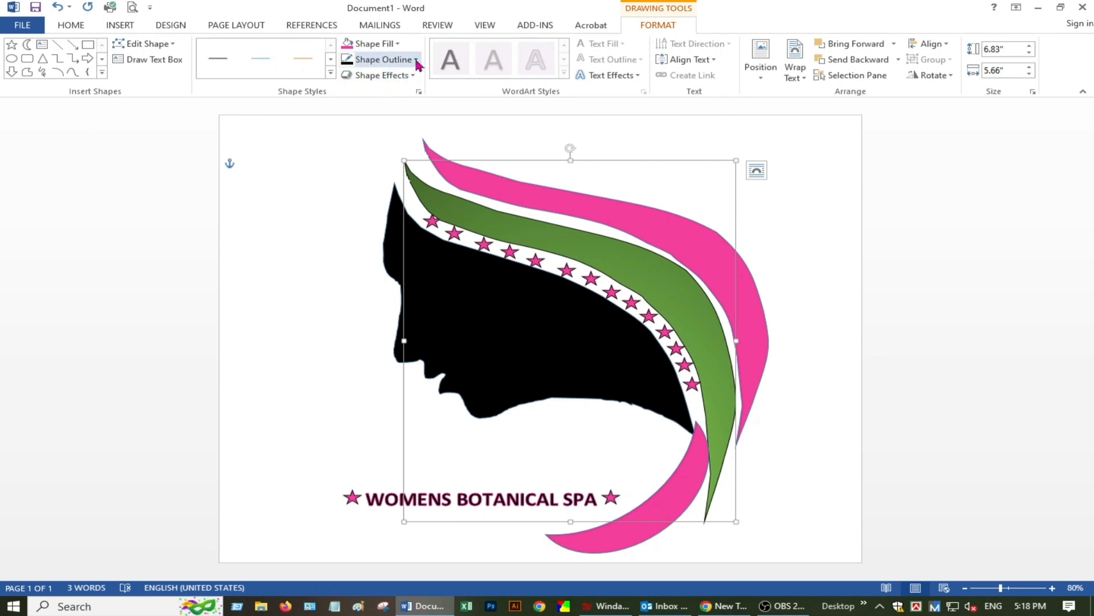
left_click(533, 197)
left_click(416, 61)
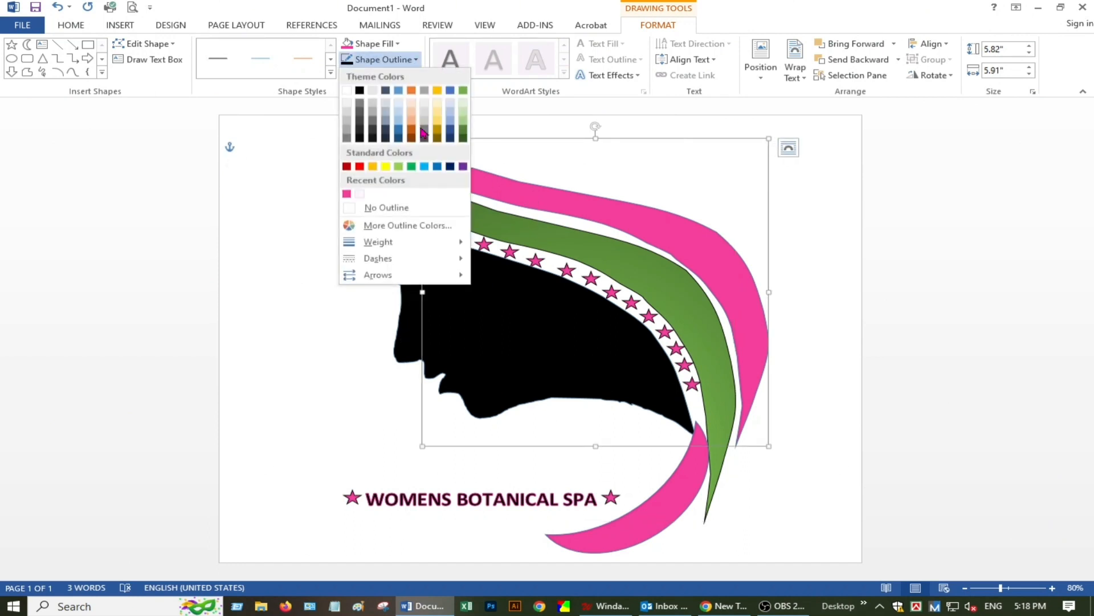
left_click(360, 90)
left_click(576, 151)
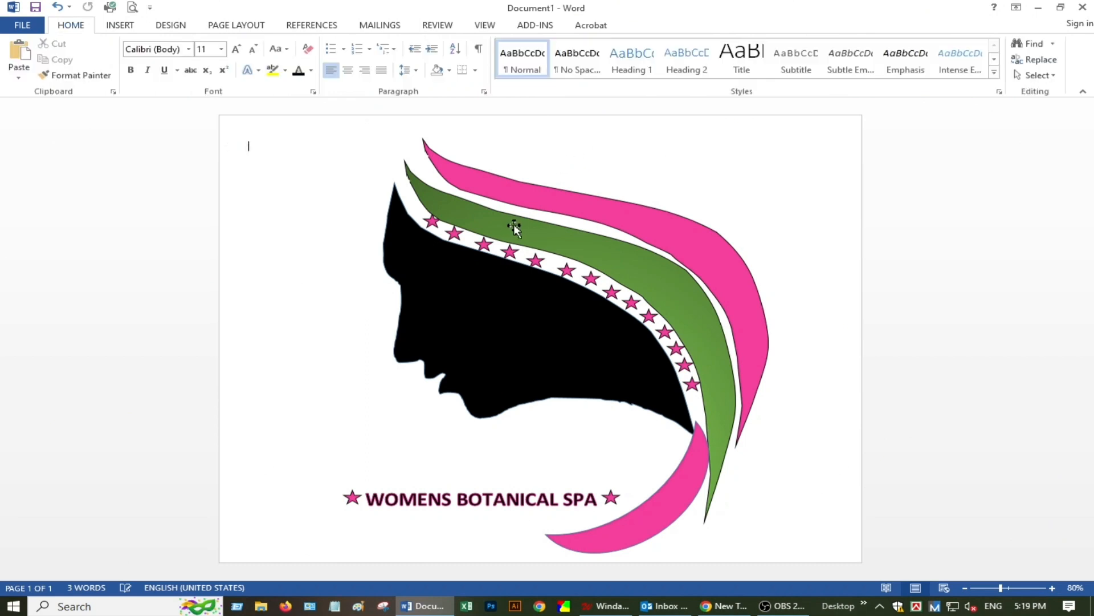
- Set the outline weight of the green hair band to 1½ pt
left_click(513, 226)
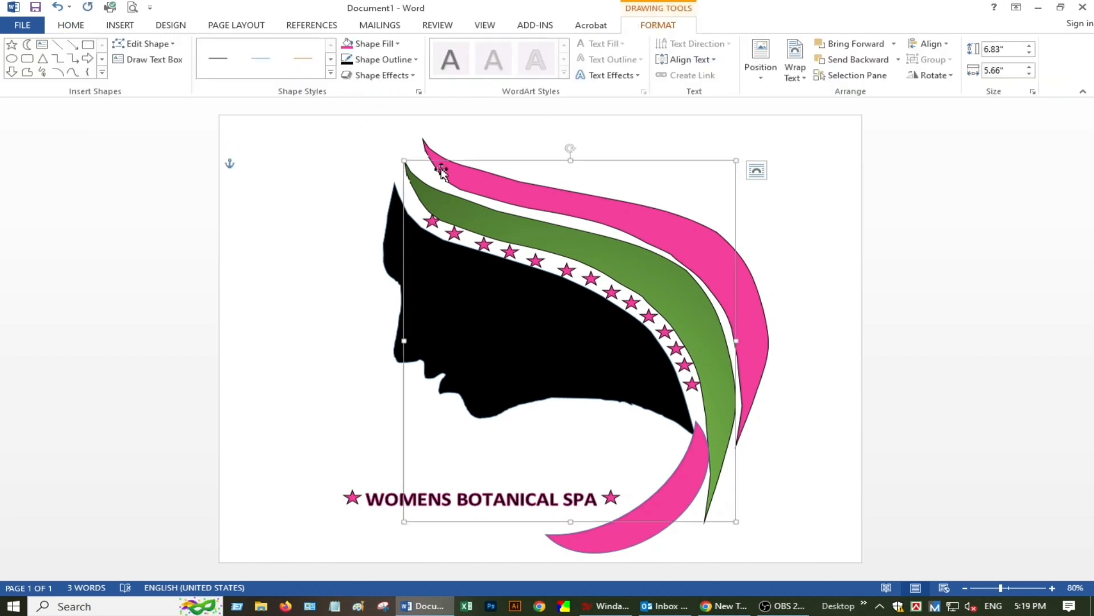
left_click(413, 60)
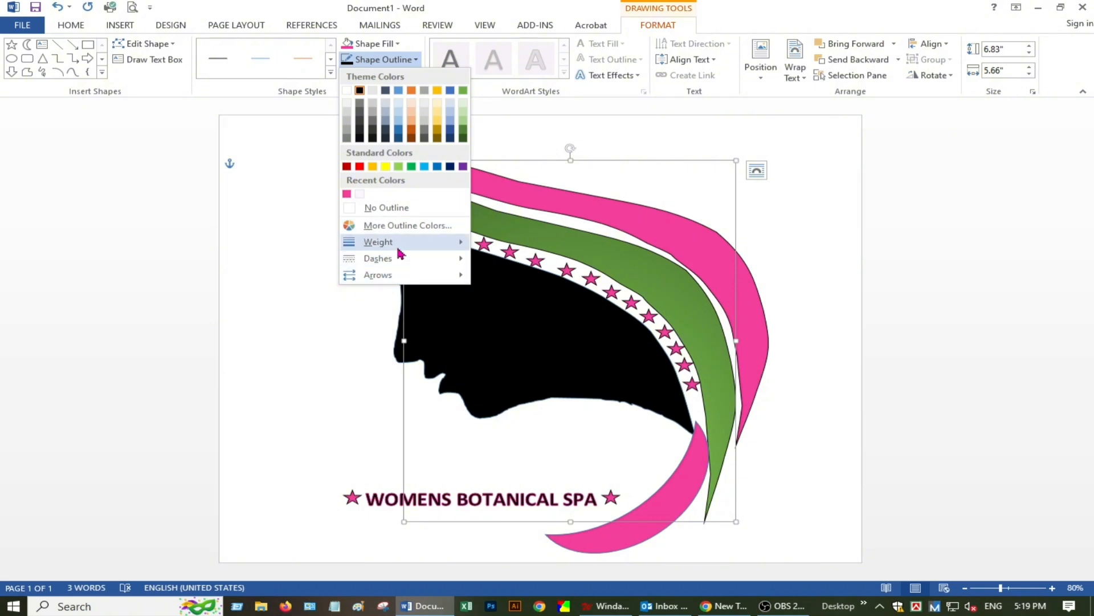
mouse_move(422, 245)
left_click(529, 308)
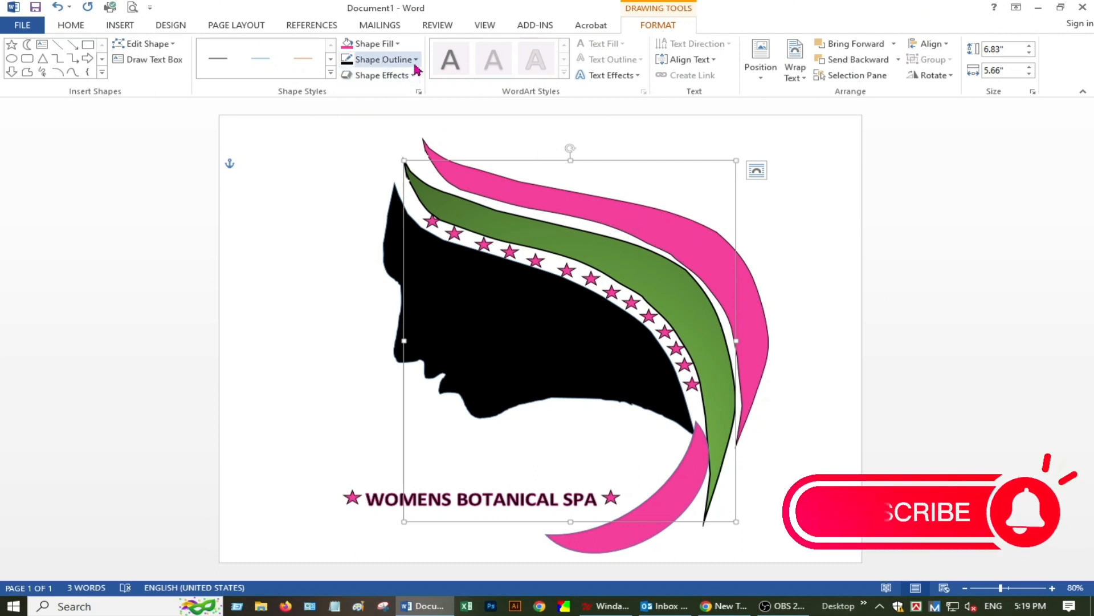
- Set the outline weight of the outer pink hair band to 1½ pt and deselect it
left_click(634, 204)
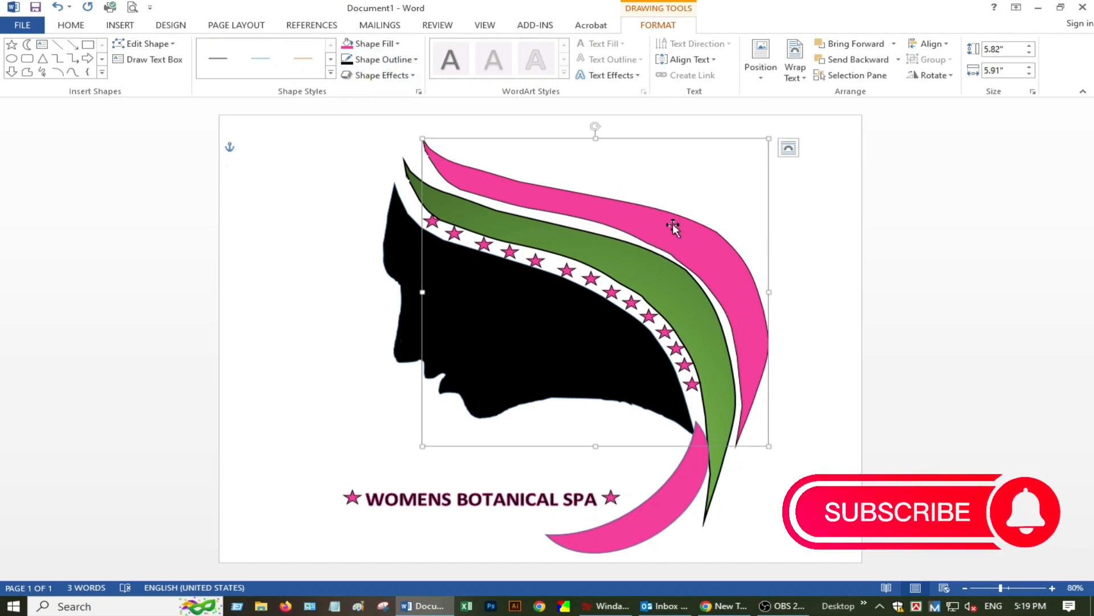
left_click(416, 62)
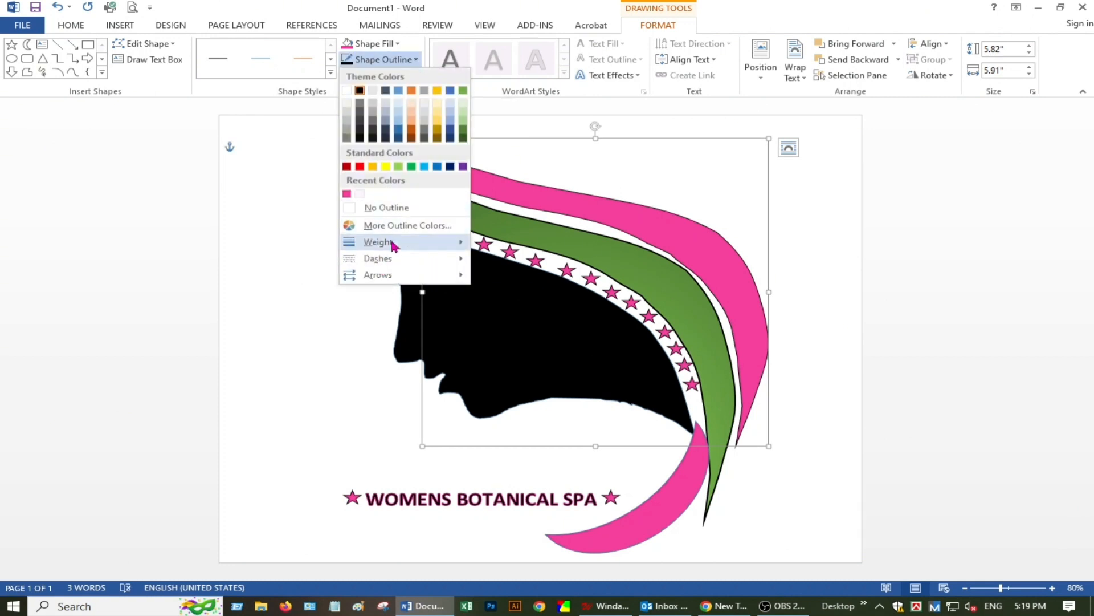
mouse_move(391, 241)
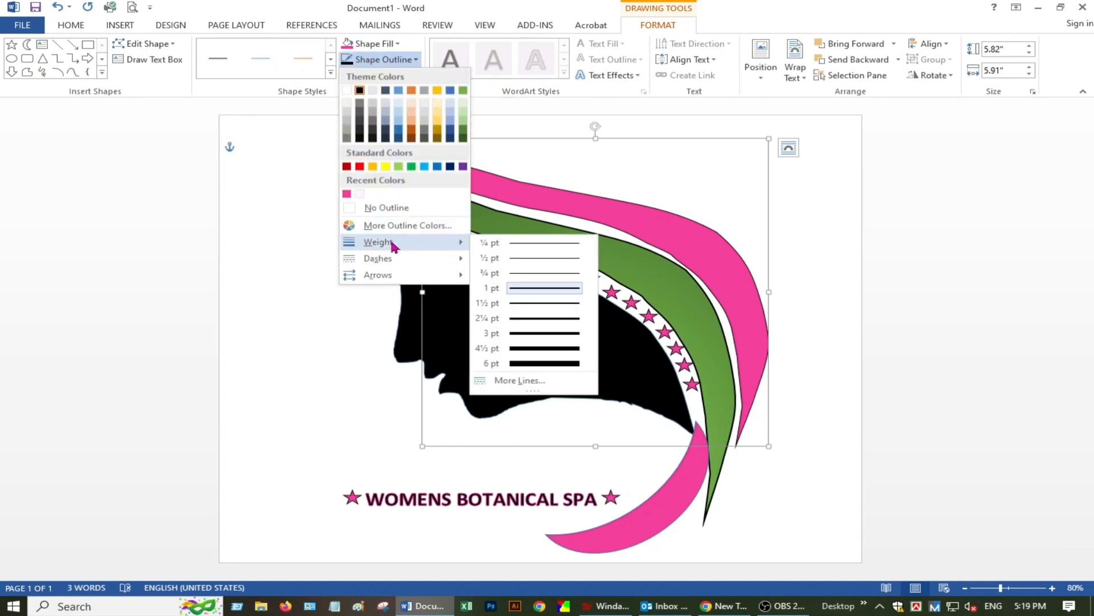
left_click(538, 303)
left_click(803, 494)
- Set the outline weight of the pink crescent below the hair to 1½ pt and deselect it
left_click(677, 503)
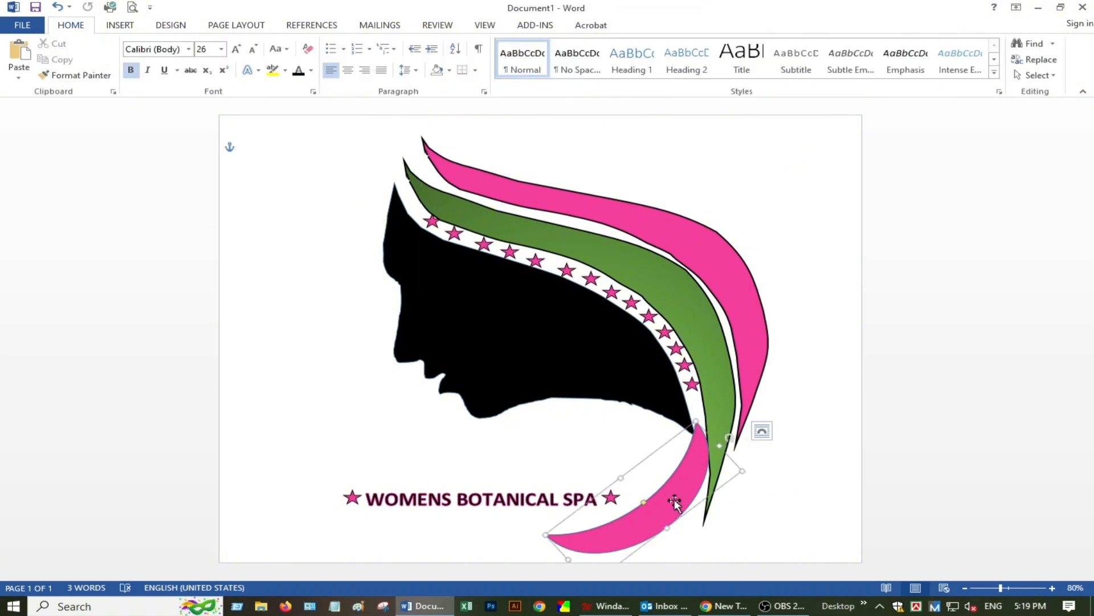
left_click(399, 60)
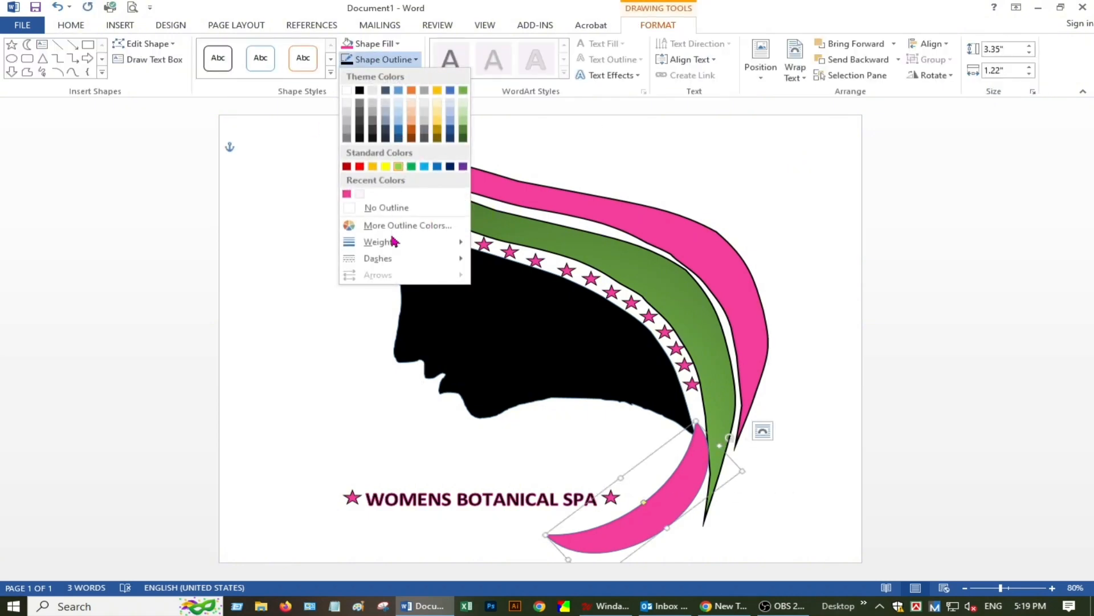
mouse_move(396, 241)
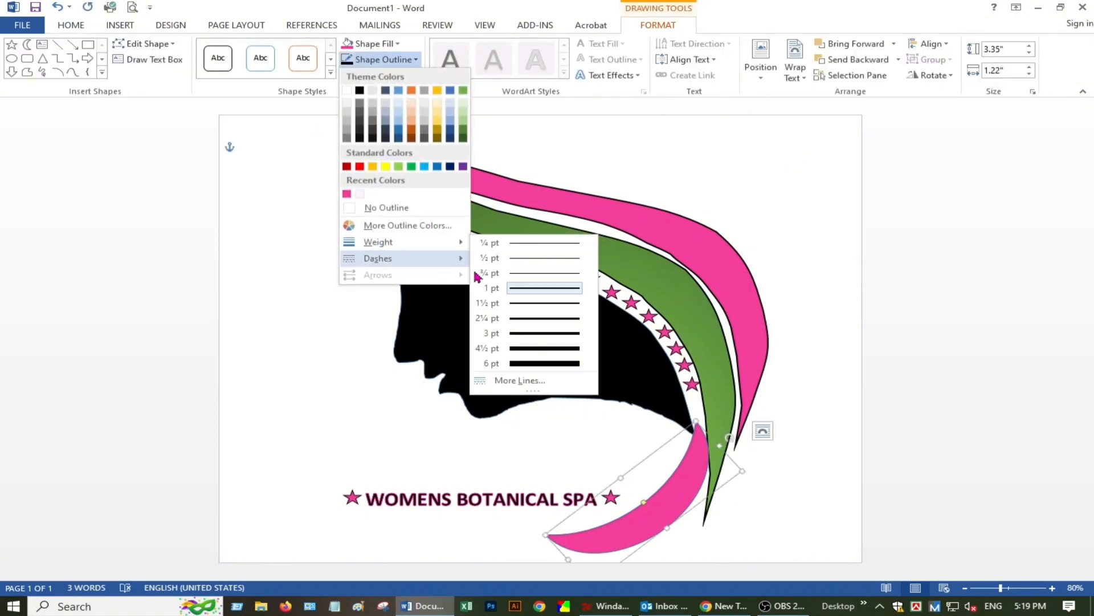
left_click(528, 305)
left_click(817, 385)
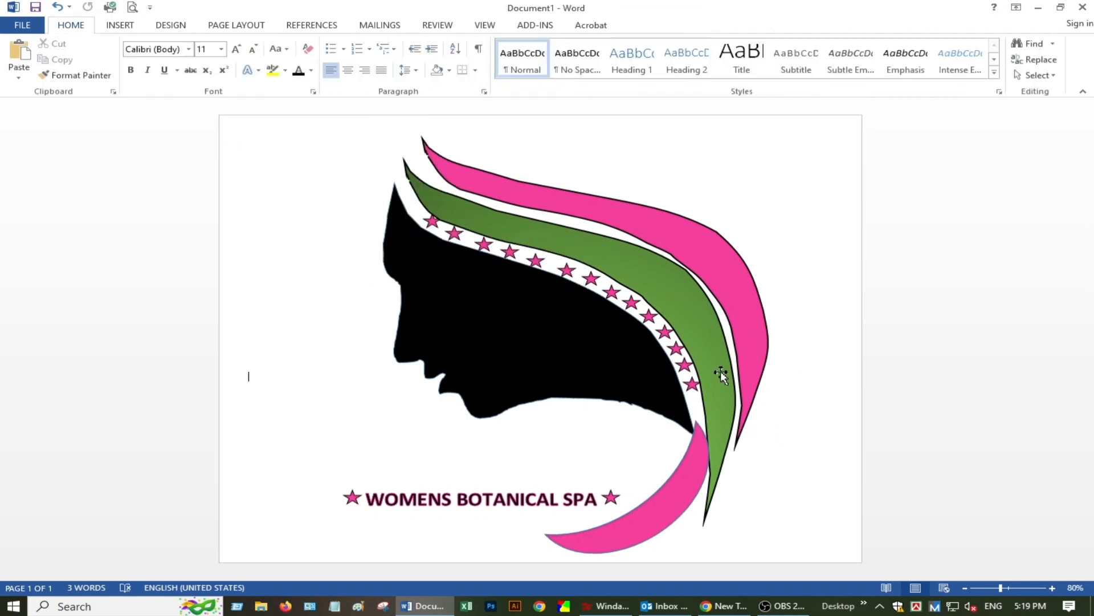
- Thicken the pink crescent's outline to 2¼ pt and deselect the shape
left_click(686, 513)
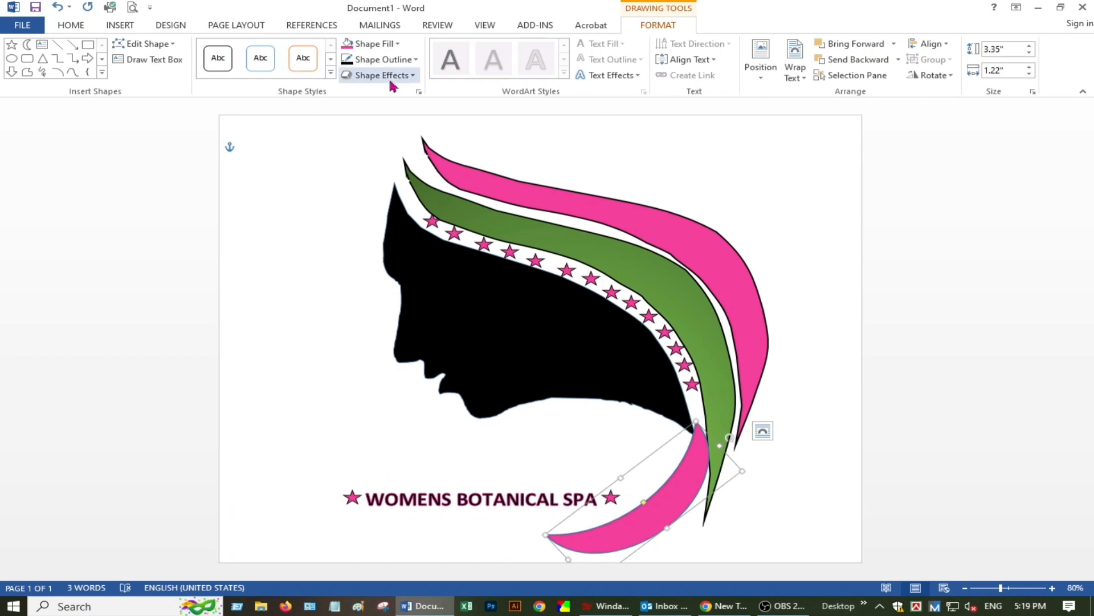
left_click(379, 60)
mouse_move(405, 251)
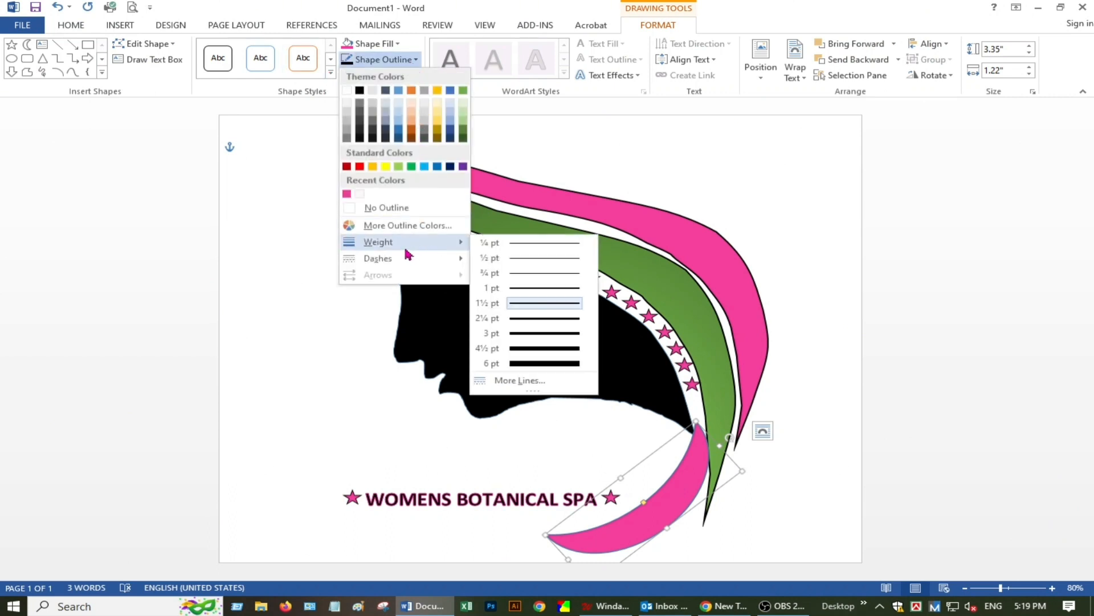
left_click(533, 322)
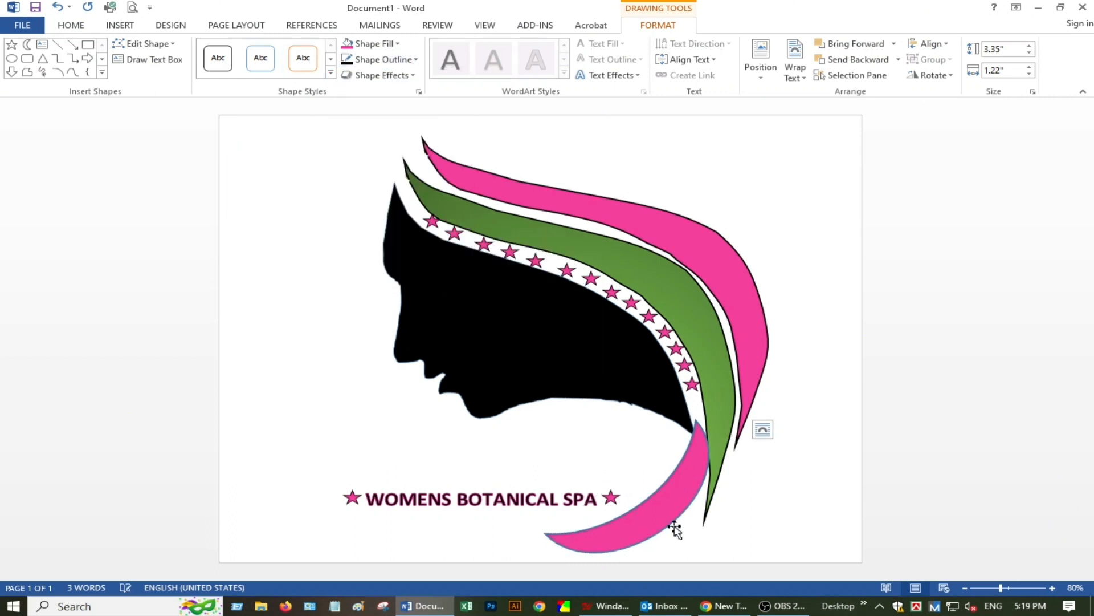
left_click(781, 516)
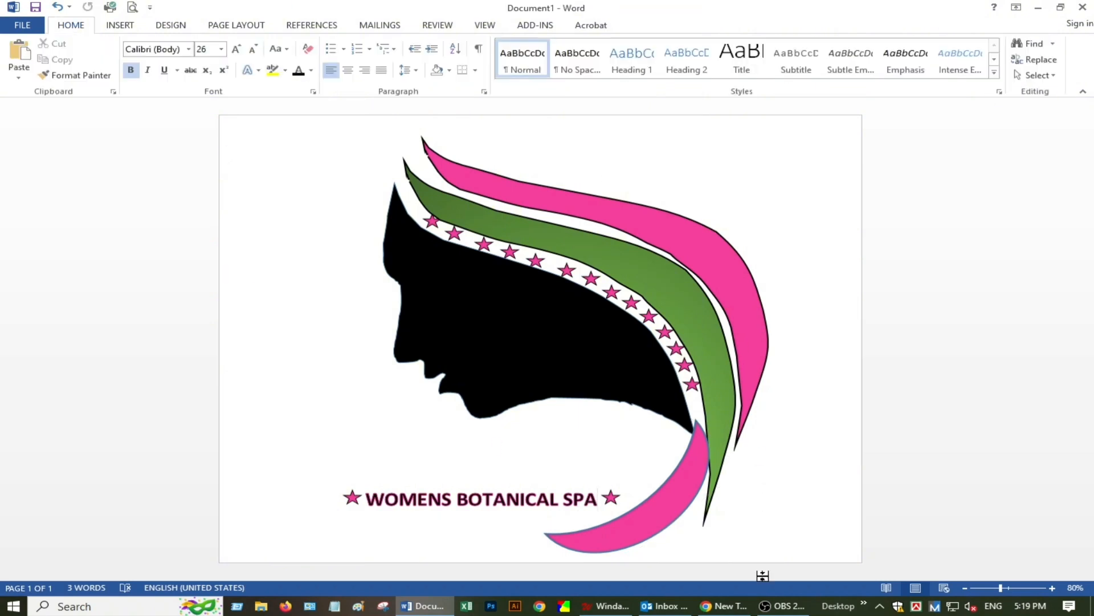
- Set the outline colour of the pink crescent to Black, Text 1 and deselect it
left_click(654, 505)
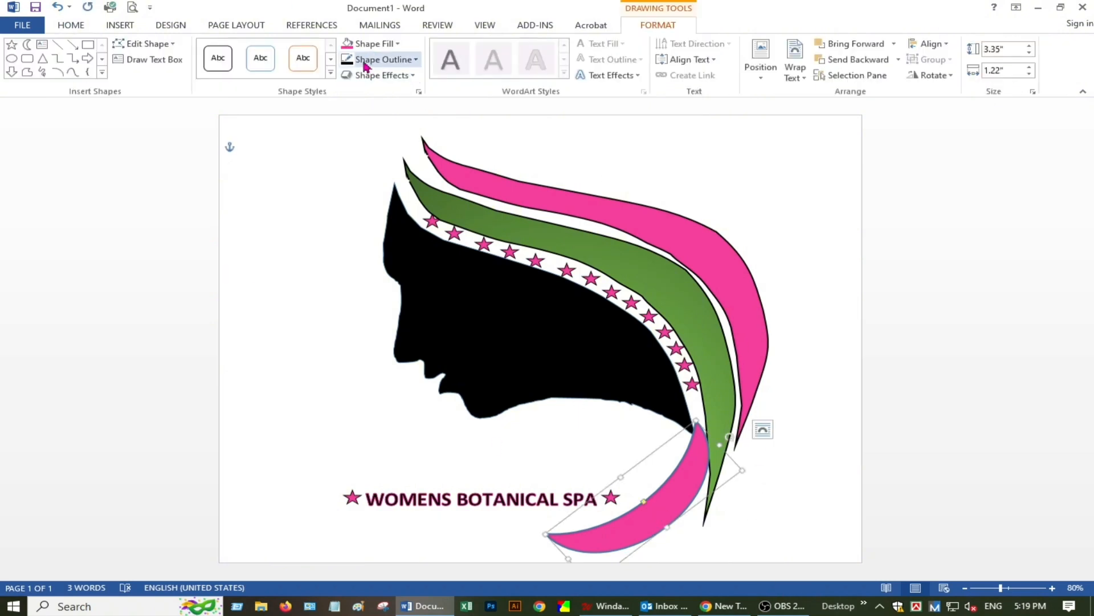
left_click(416, 60)
left_click(359, 89)
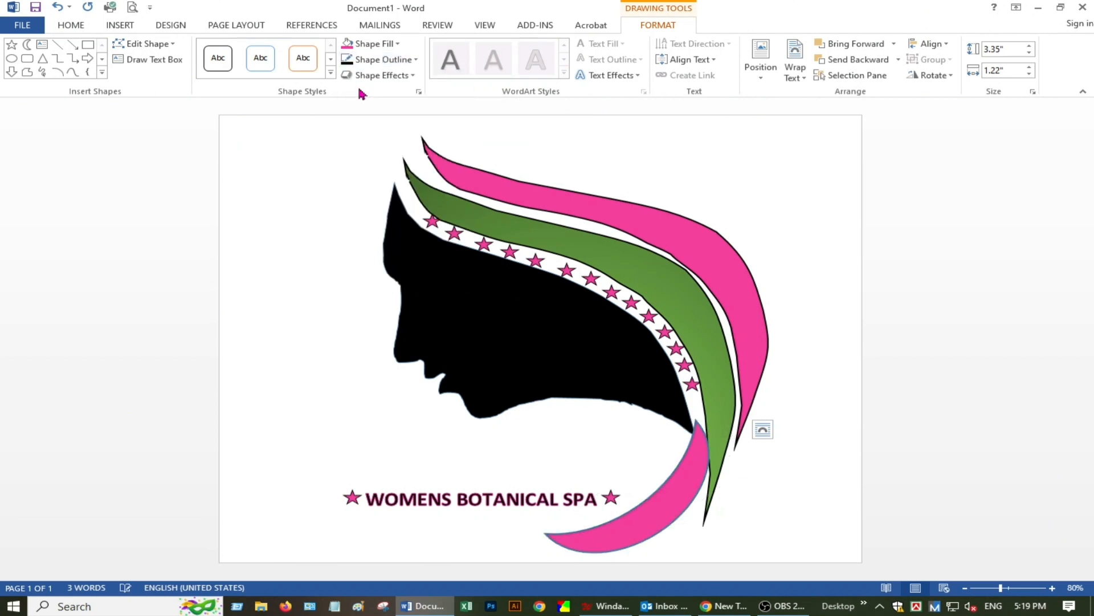
left_click(663, 148)
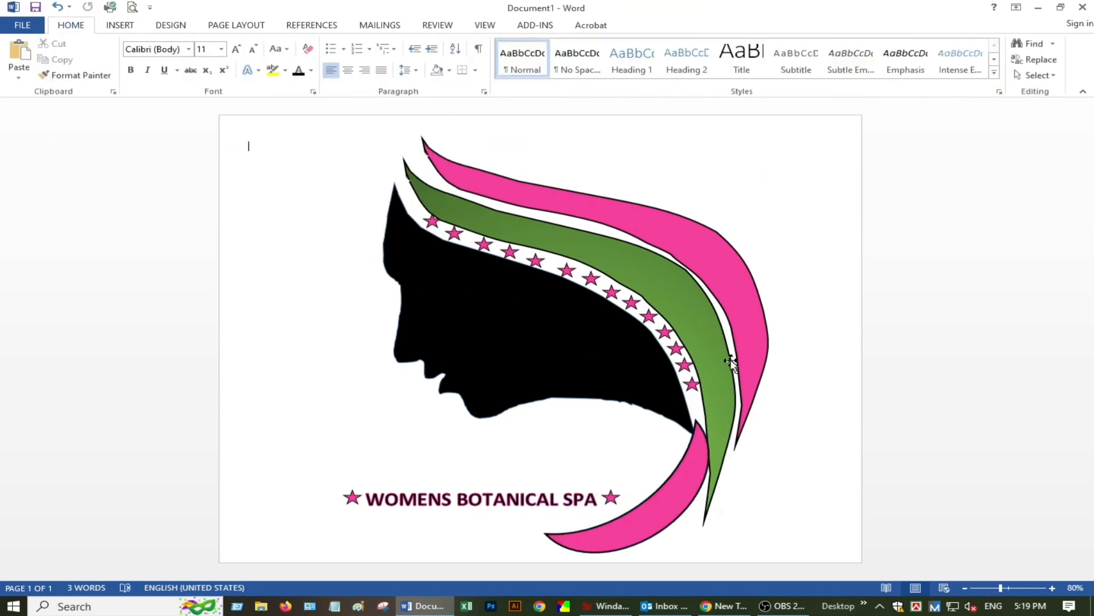